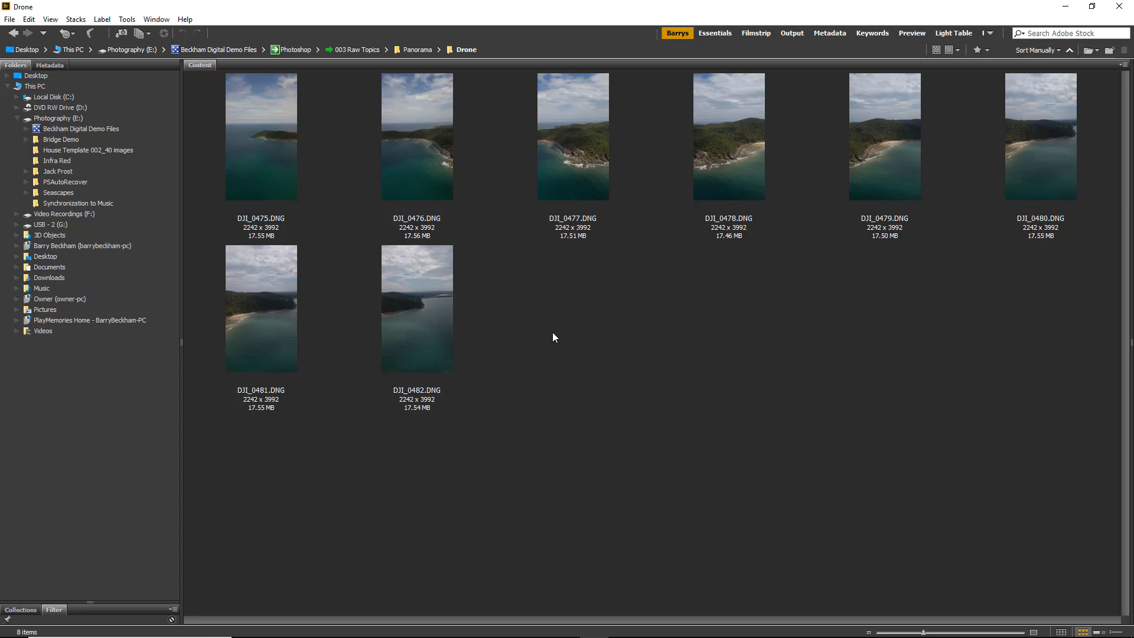
- Open all eight drone photos, DJI_0475.DNG to DJI_0482.DNG, together in Camera Raw
left_click(262, 140)
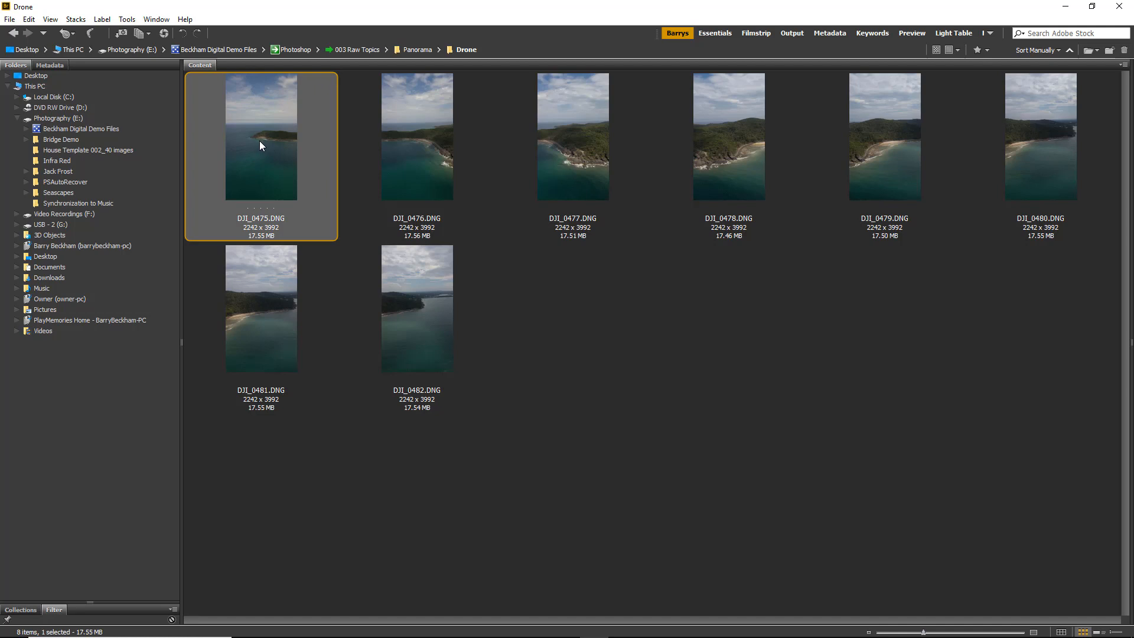
left_click(421, 331, "shift")
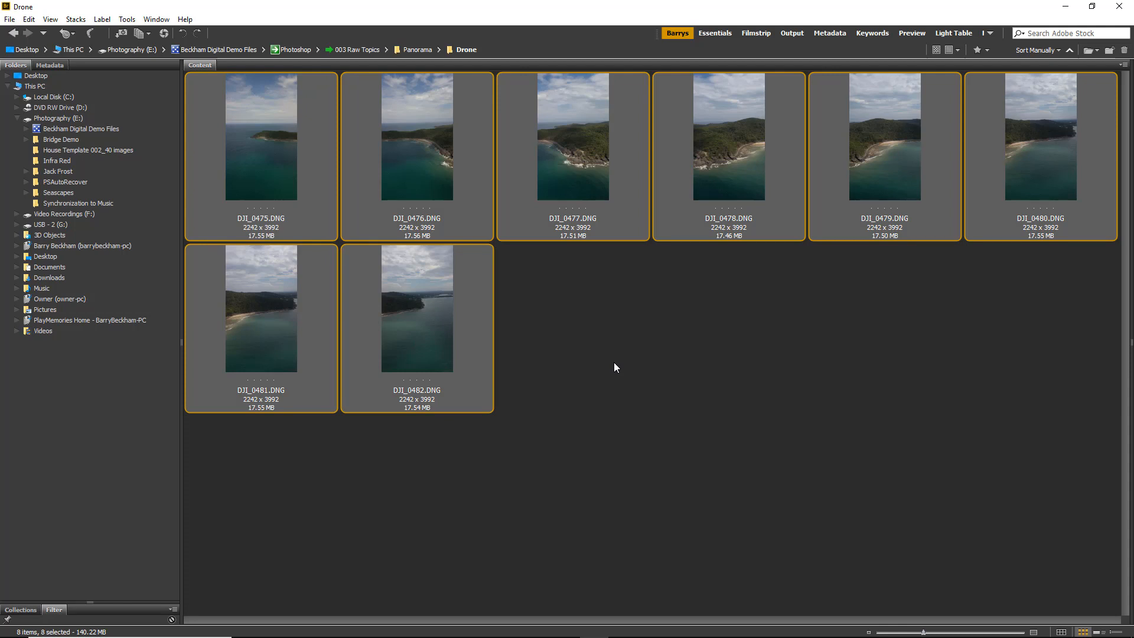
key("ctrl+o")
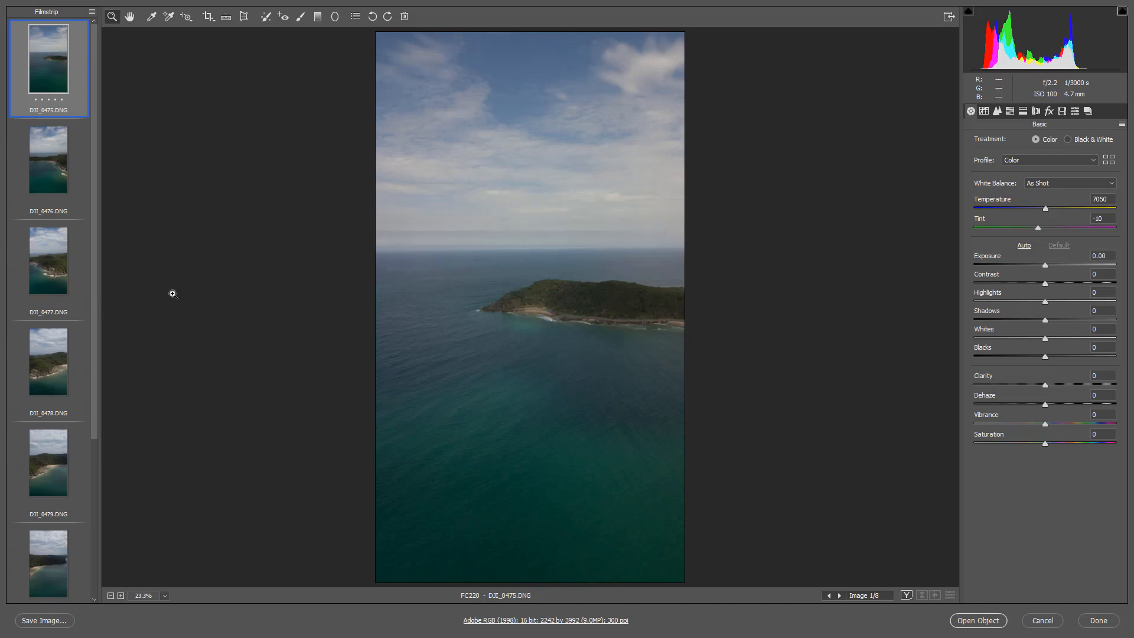
- Select all the photos in the filmstrip and enable Remove Chromatic Aberration and Profile Corrections for them
left_click_drag(94, 277, 126, 266)
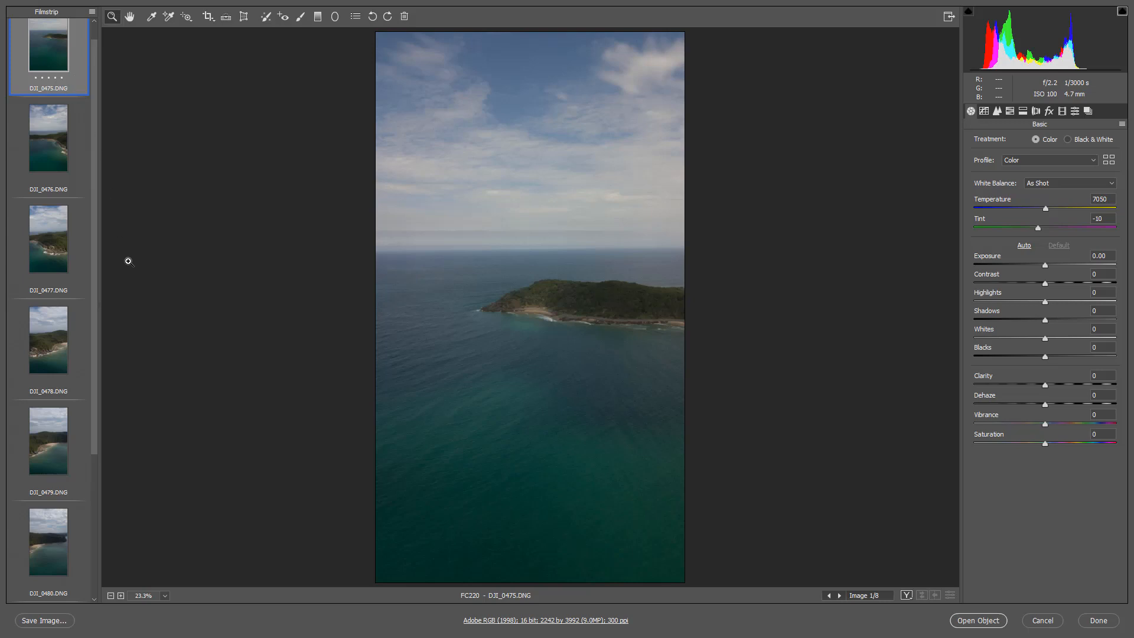
key("ctrl+a")
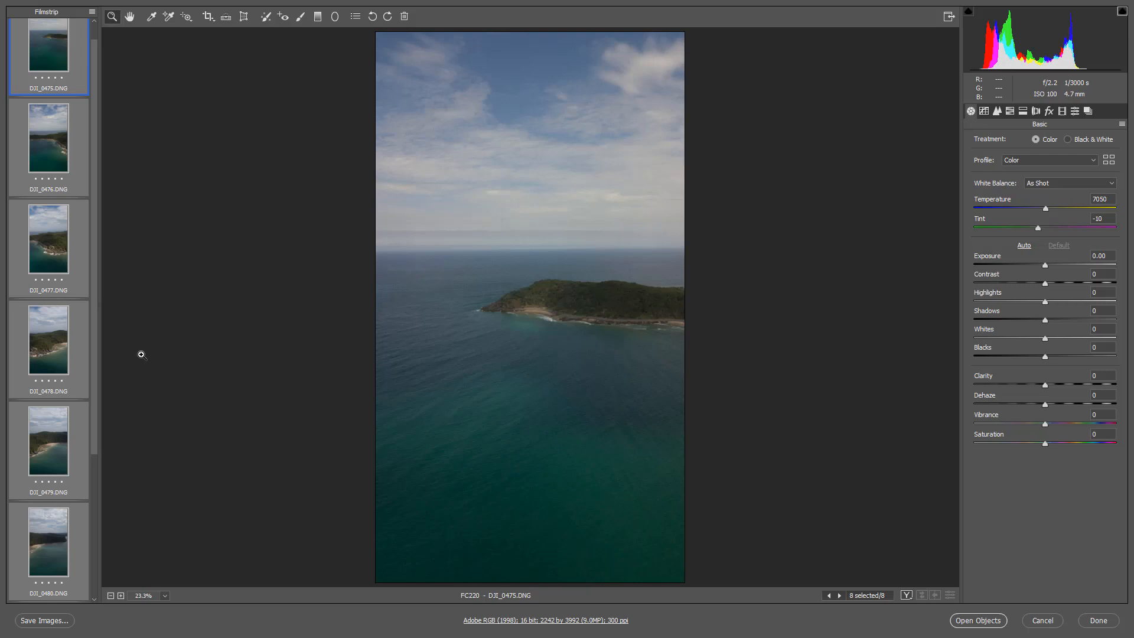
left_click(1037, 112)
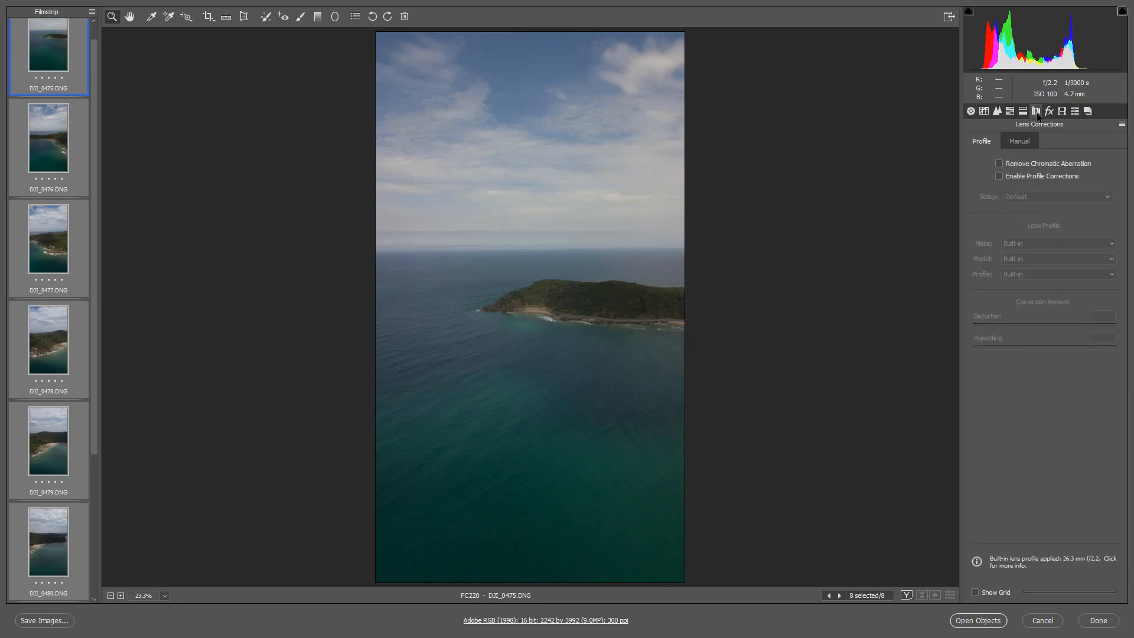
left_click(998, 164)
left_click(999, 176)
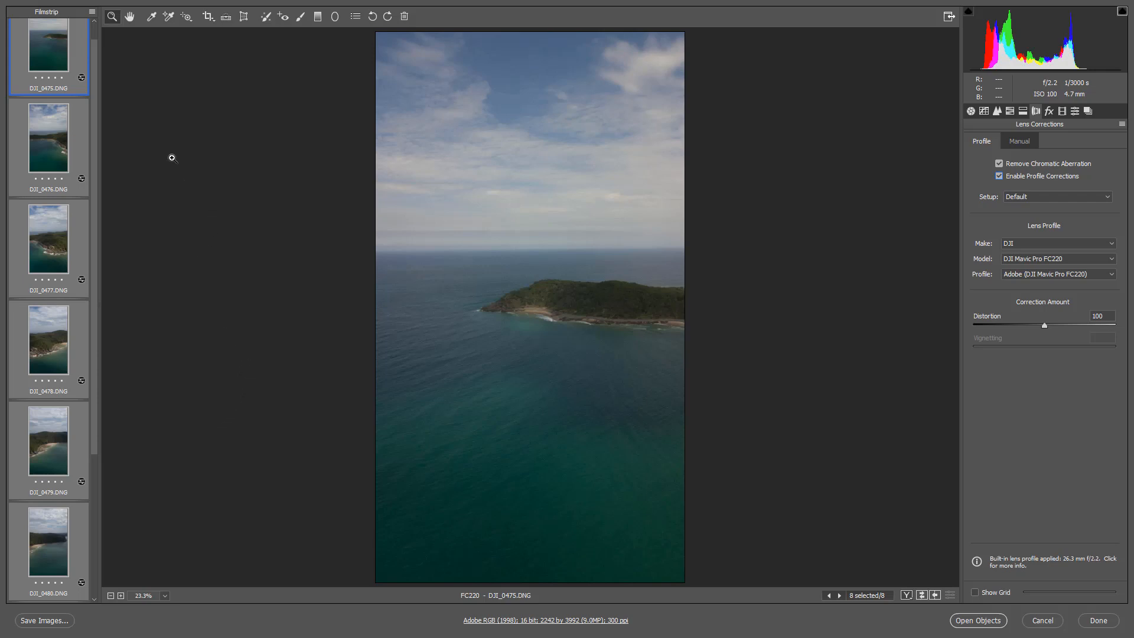
- Start a panorama merge of the selected photos, compare the preview with and without Auto Crop, and leave Auto Crop off
left_click(92, 13)
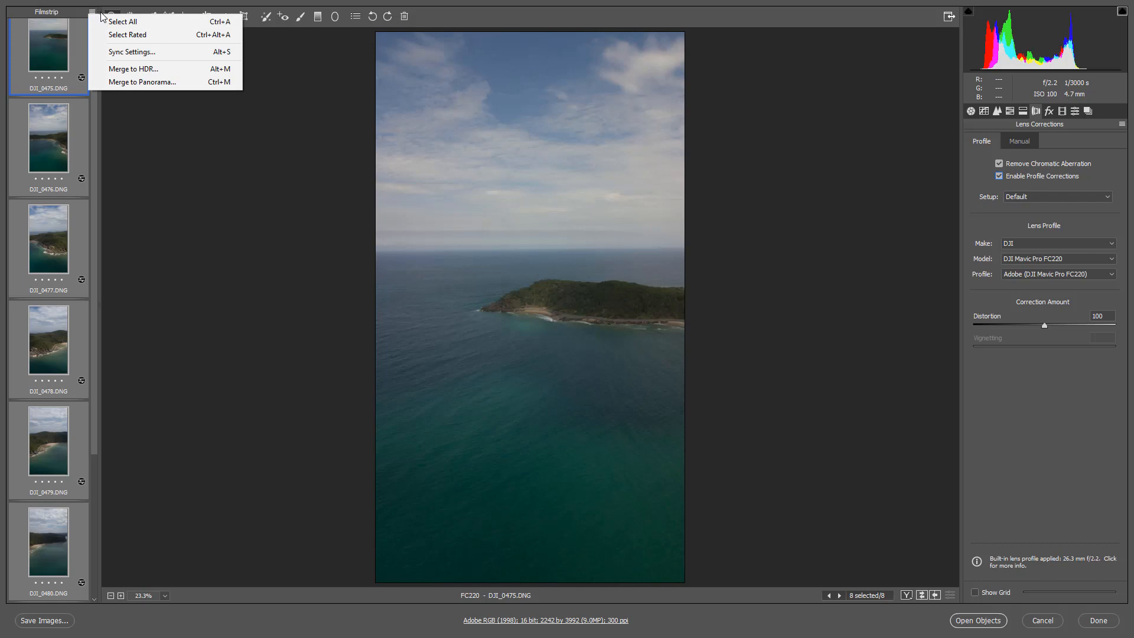
left_click(126, 83)
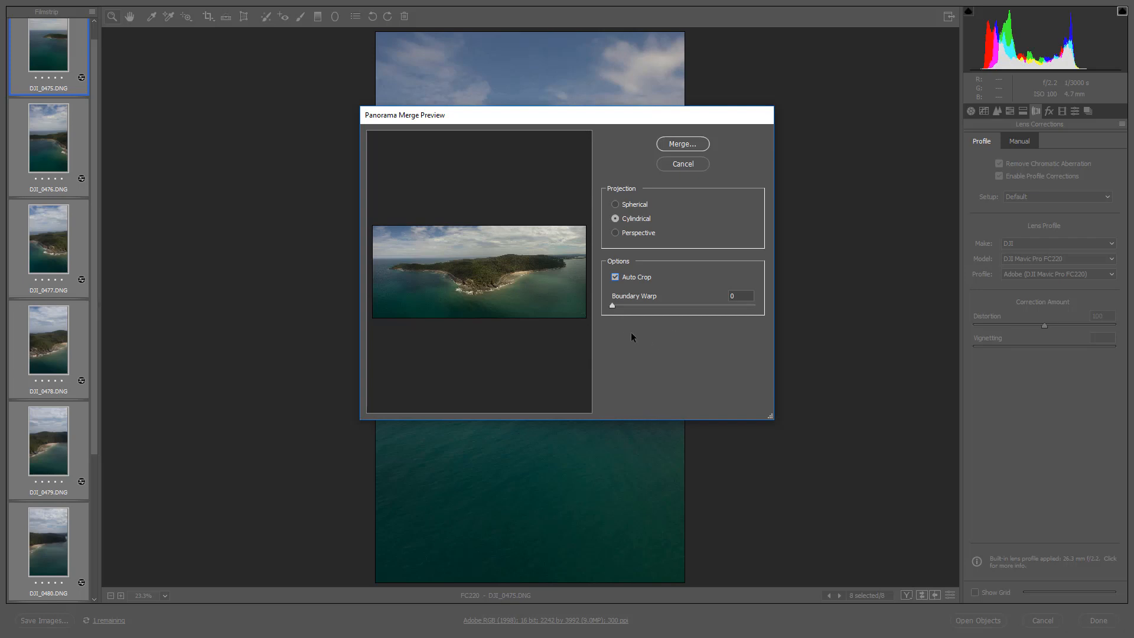
left_click(614, 278)
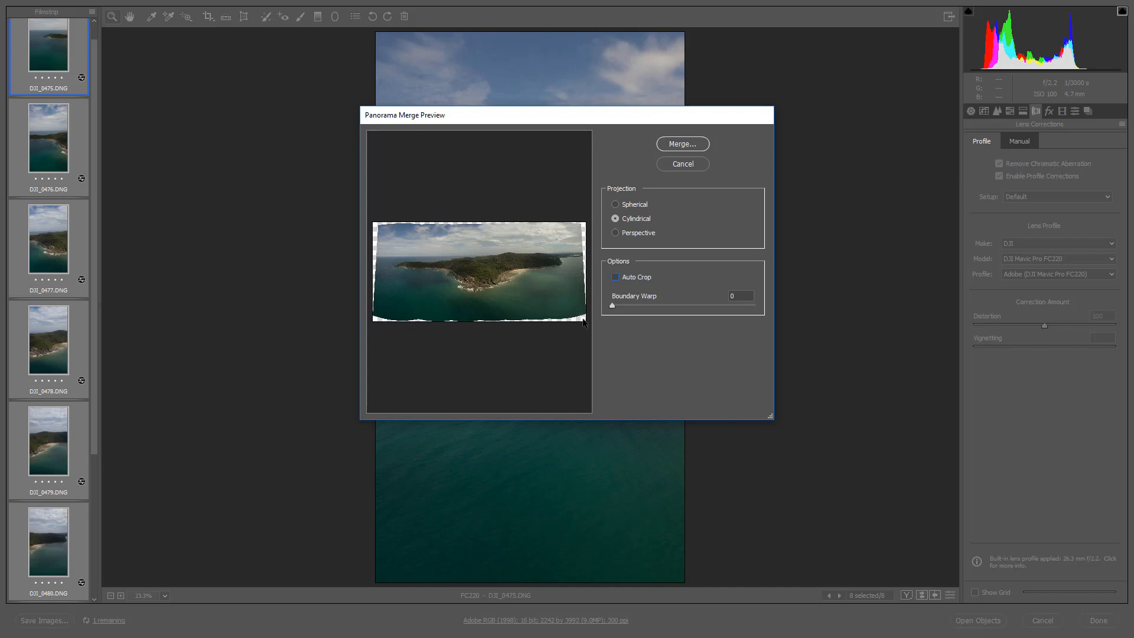
left_click(615, 276)
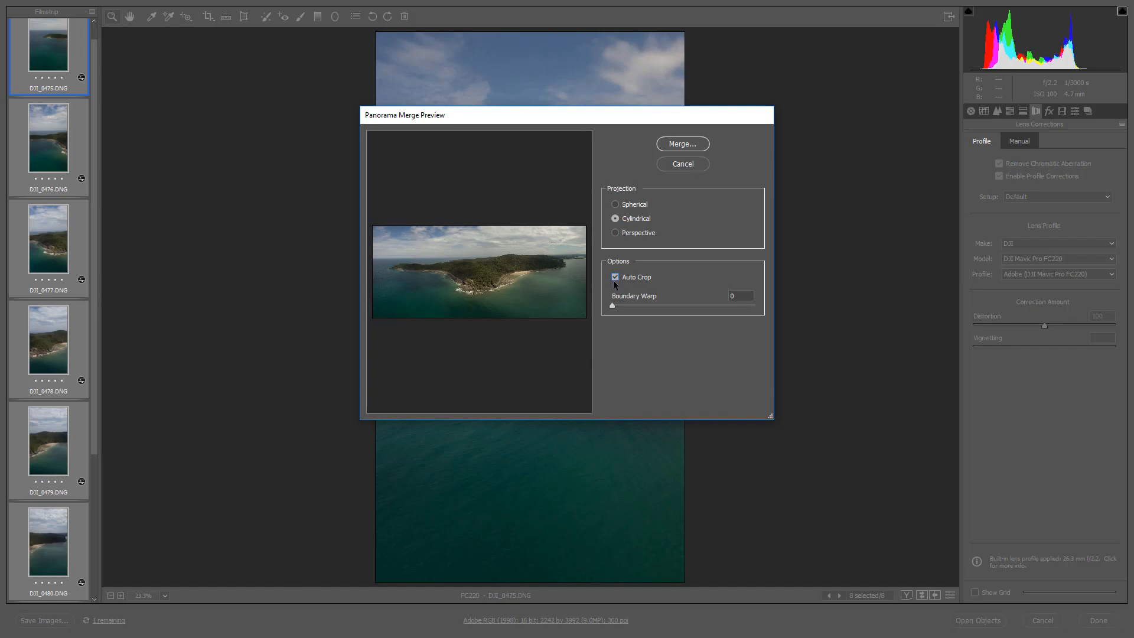
left_click(615, 275)
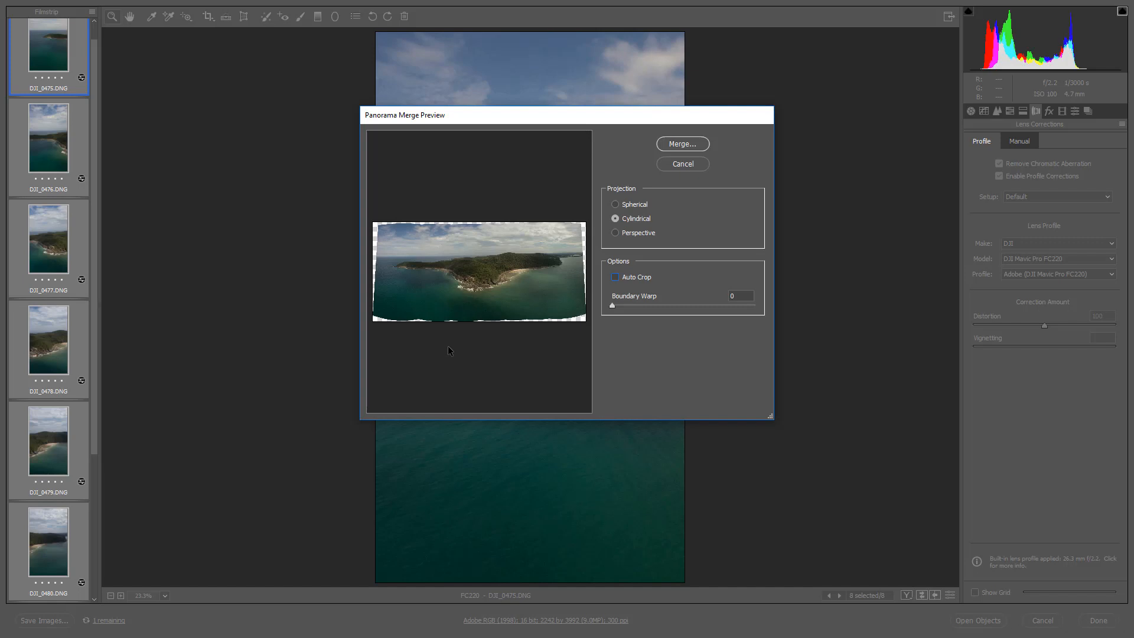
left_click(615, 276)
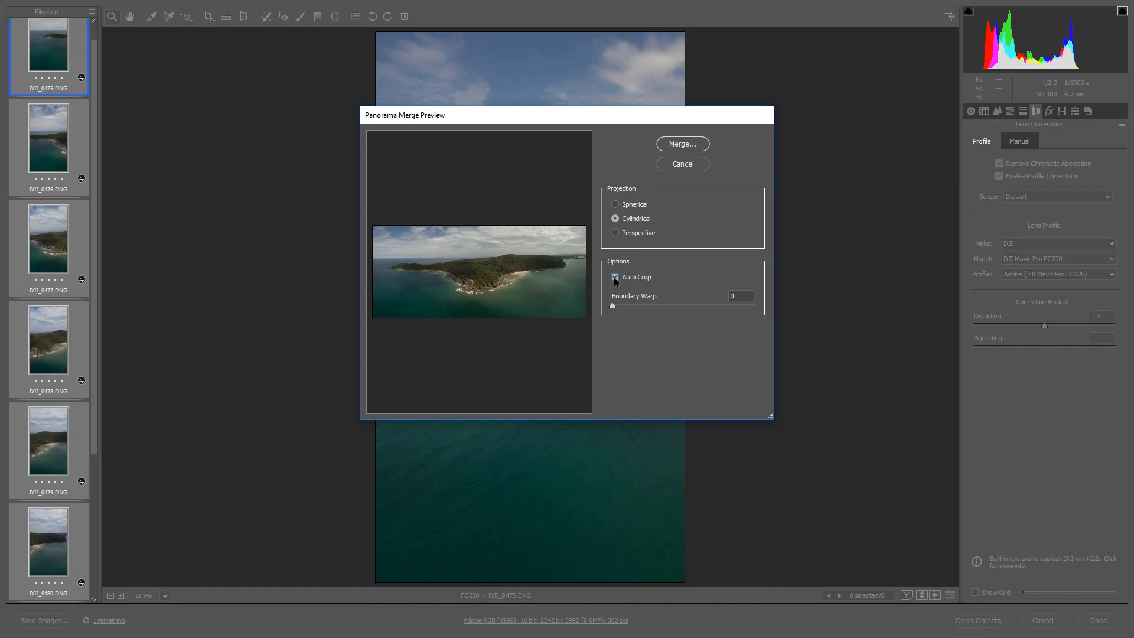
left_click(615, 276)
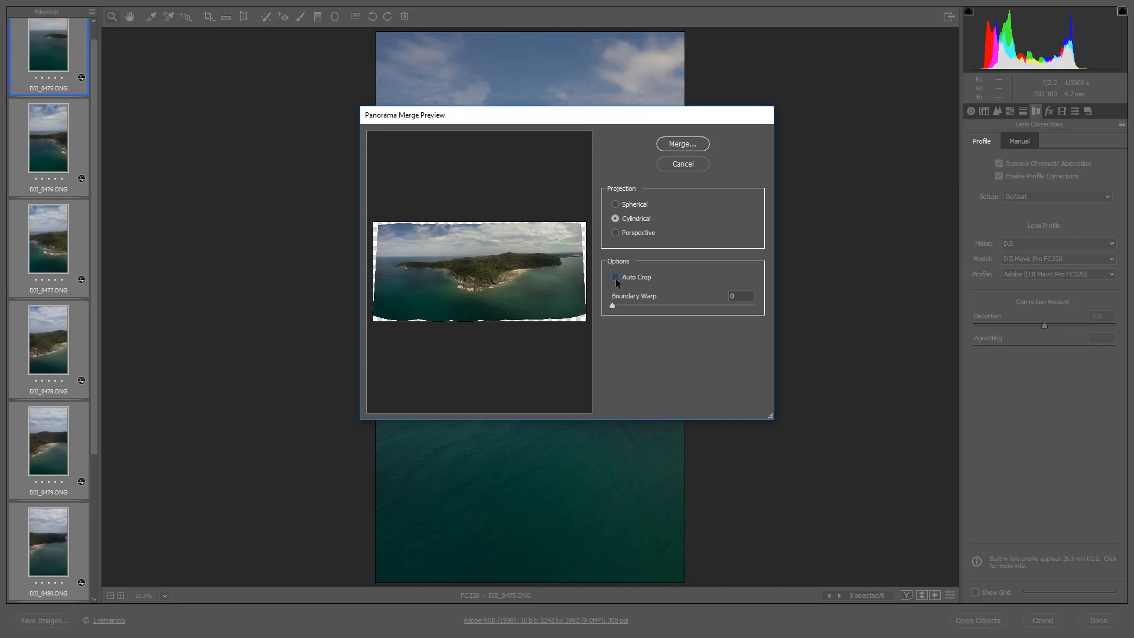
- Try a Boundary Warp of 100 on the panorama preview and reset it to 0
key("Tab")
left_click_drag(612, 306, 752, 320)
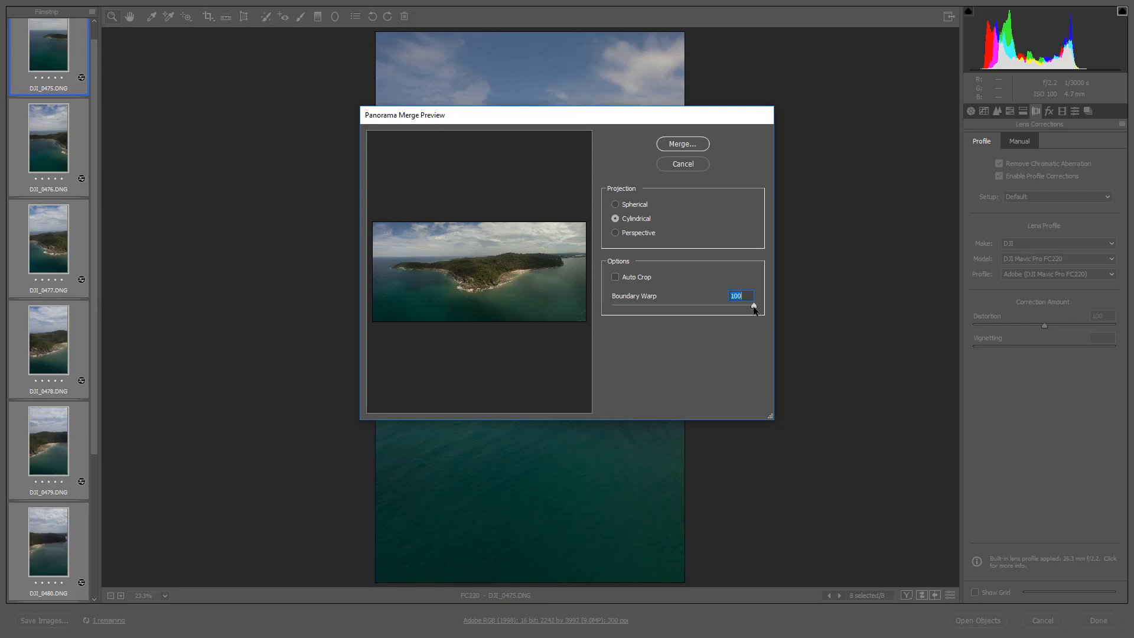
left_click_drag(753, 309, 603, 312)
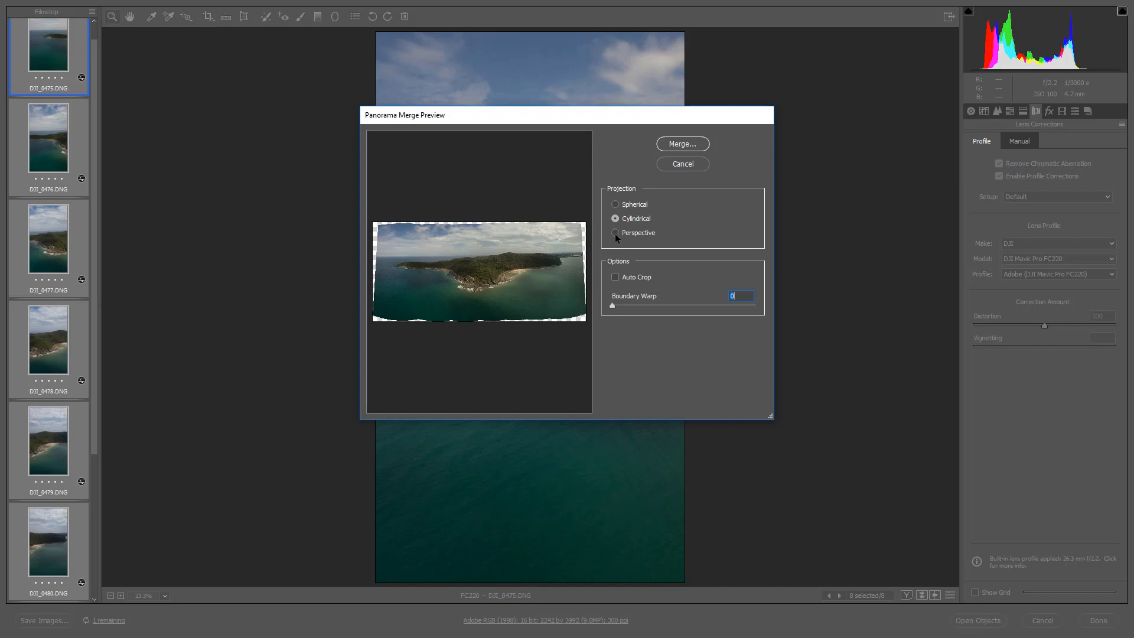
- Try the Perspective and Spherical projections for the panorama and return to Cylindrical
left_click(614, 232)
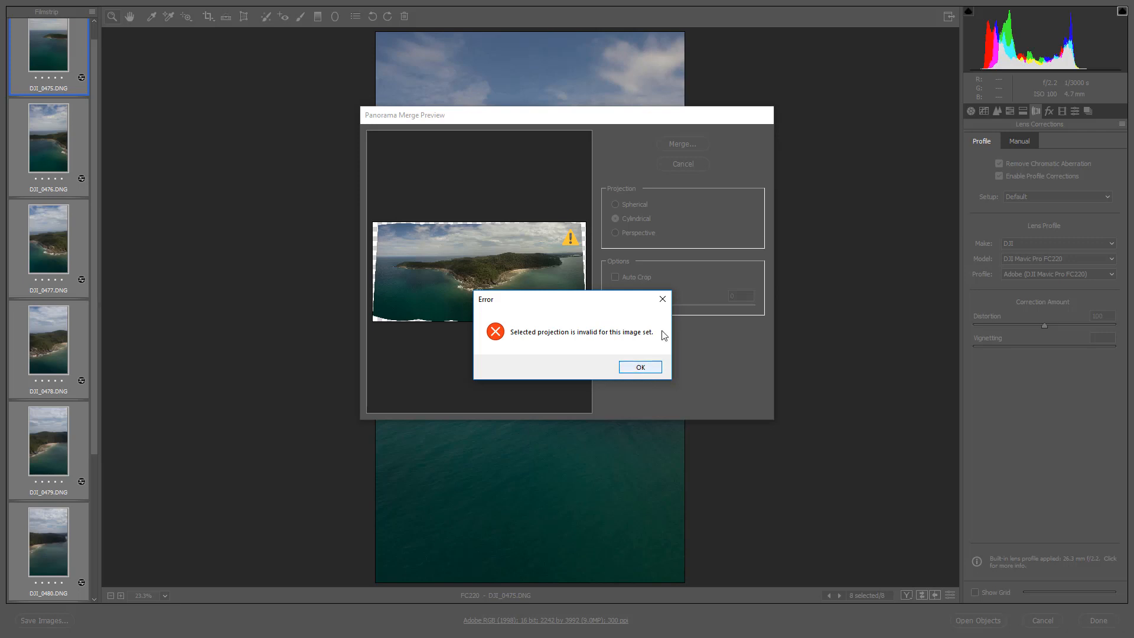
left_click(662, 300)
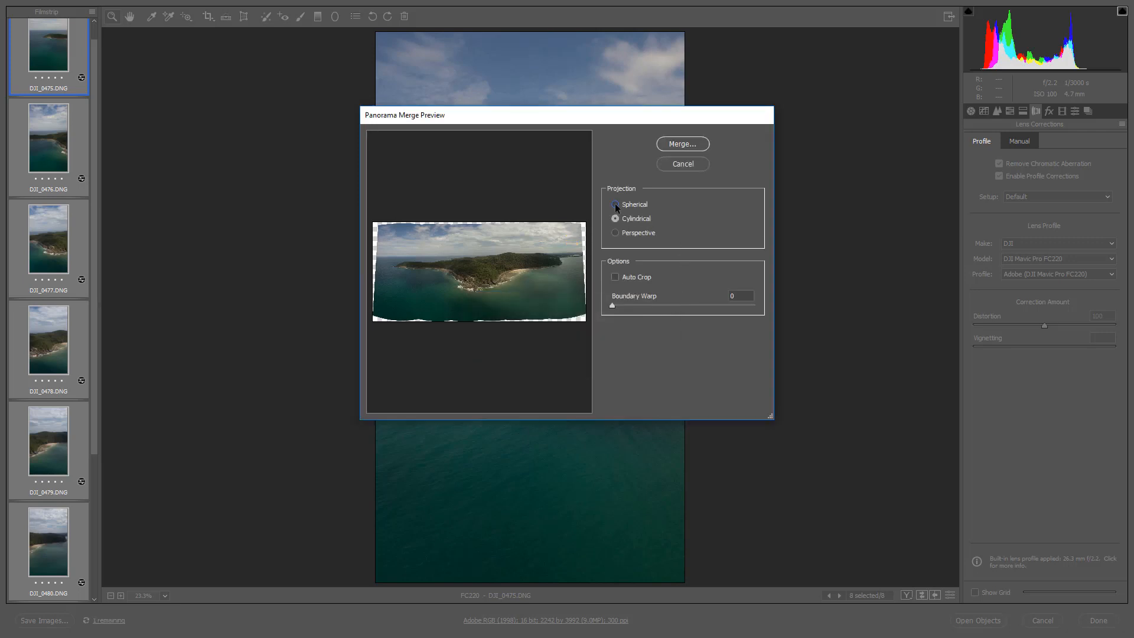
left_click(614, 205)
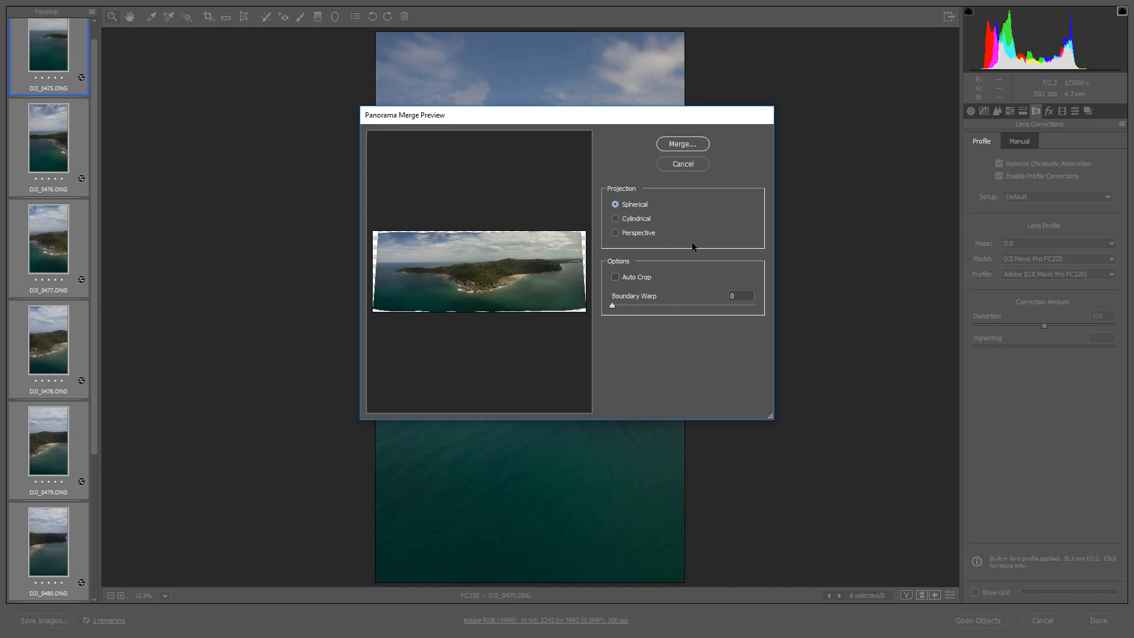
left_click(614, 219)
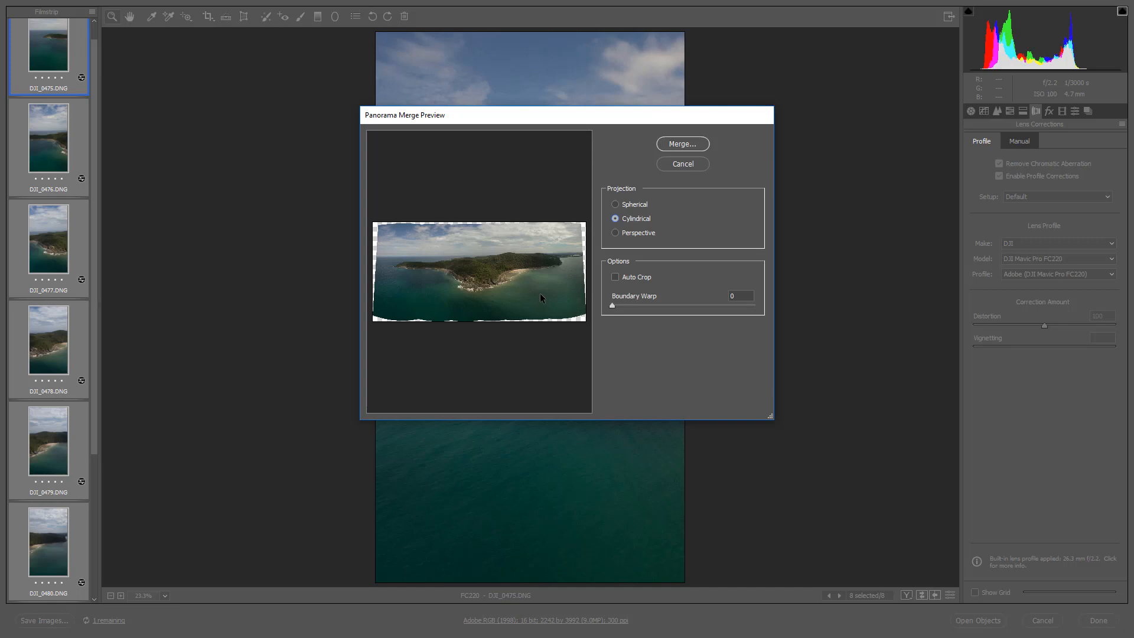
- Merge the panorama, save it as DJI_0475-Pano in DNG format in the Drone folder, and open it for raw editing
left_click(682, 145)
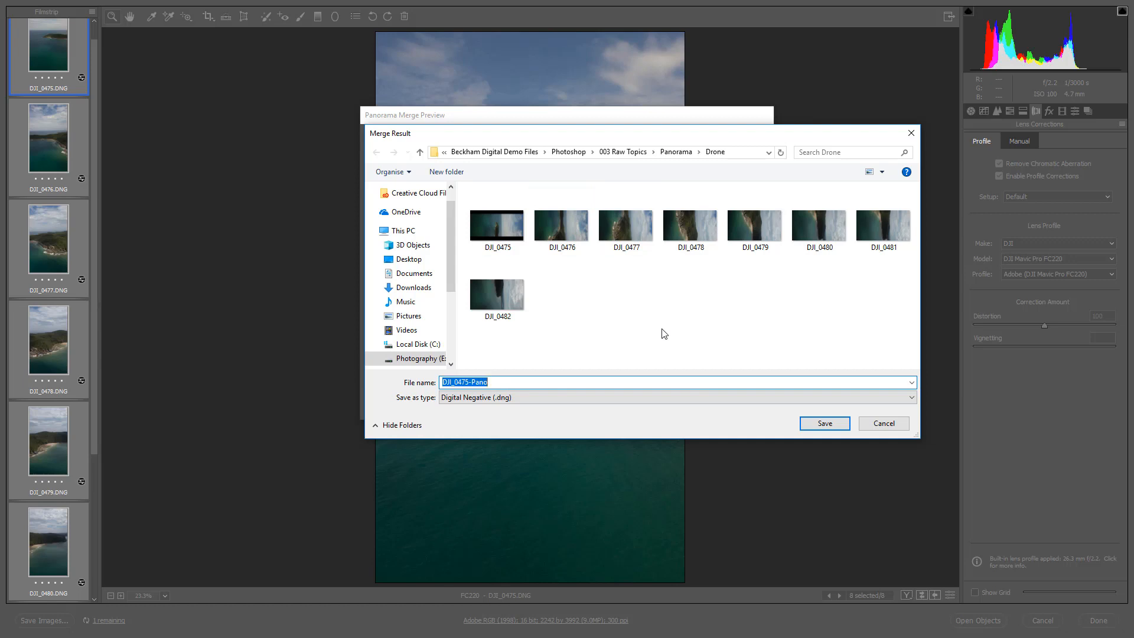
left_click(822, 425)
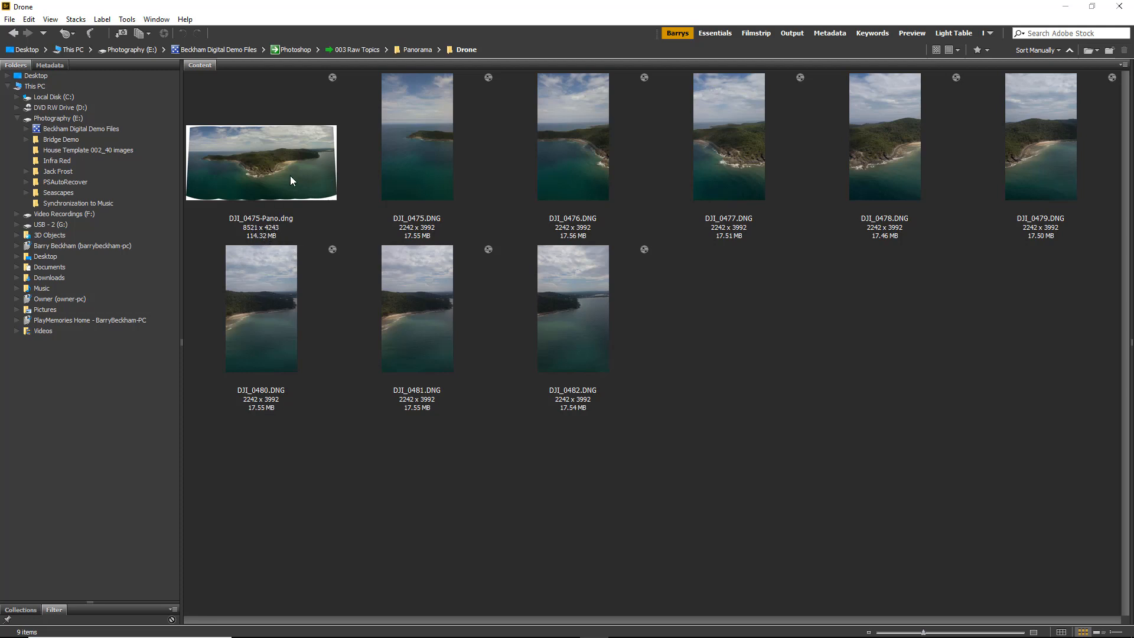
left_click(271, 174)
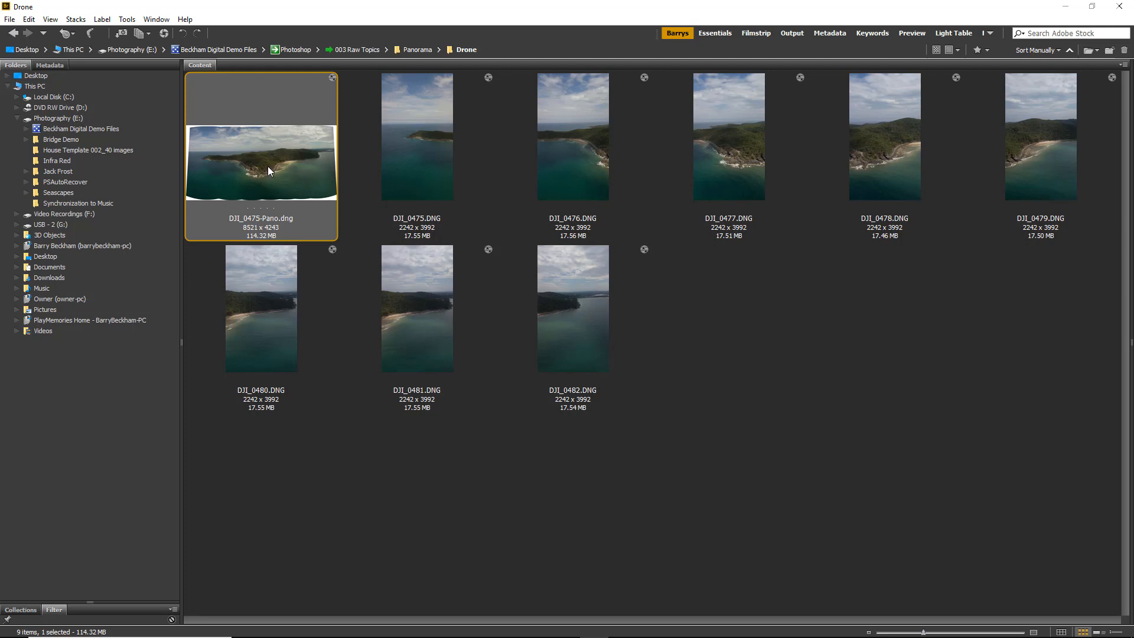
double_click(269, 172)
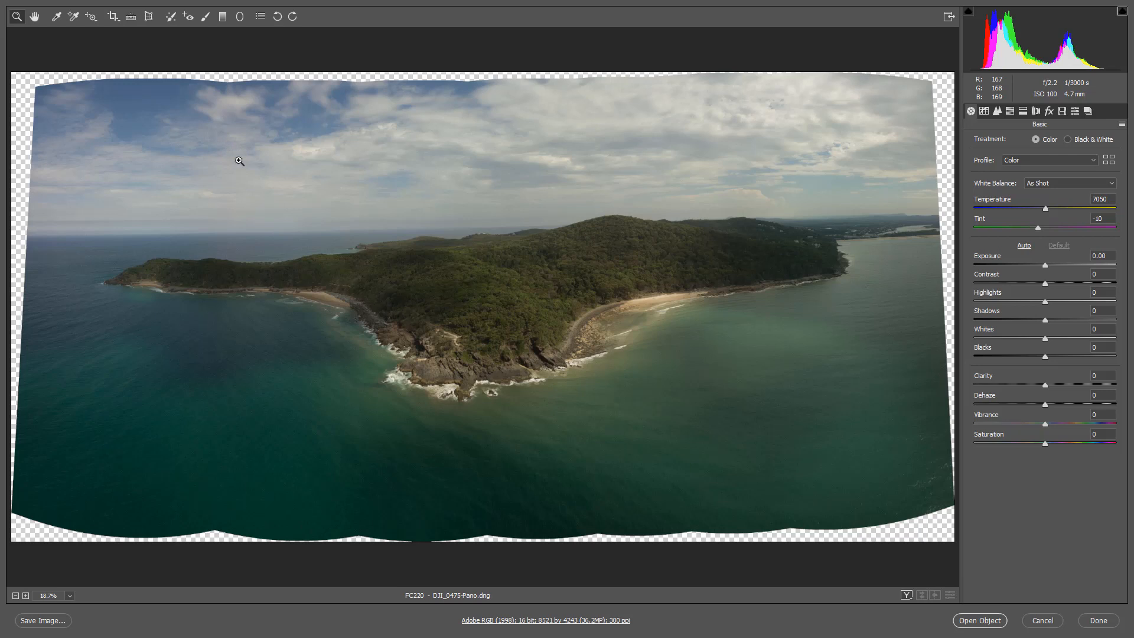
- Straighten the panorama along the sea horizon and apply the resulting crop
left_click(131, 18)
left_click_drag(48, 234, 518, 228)
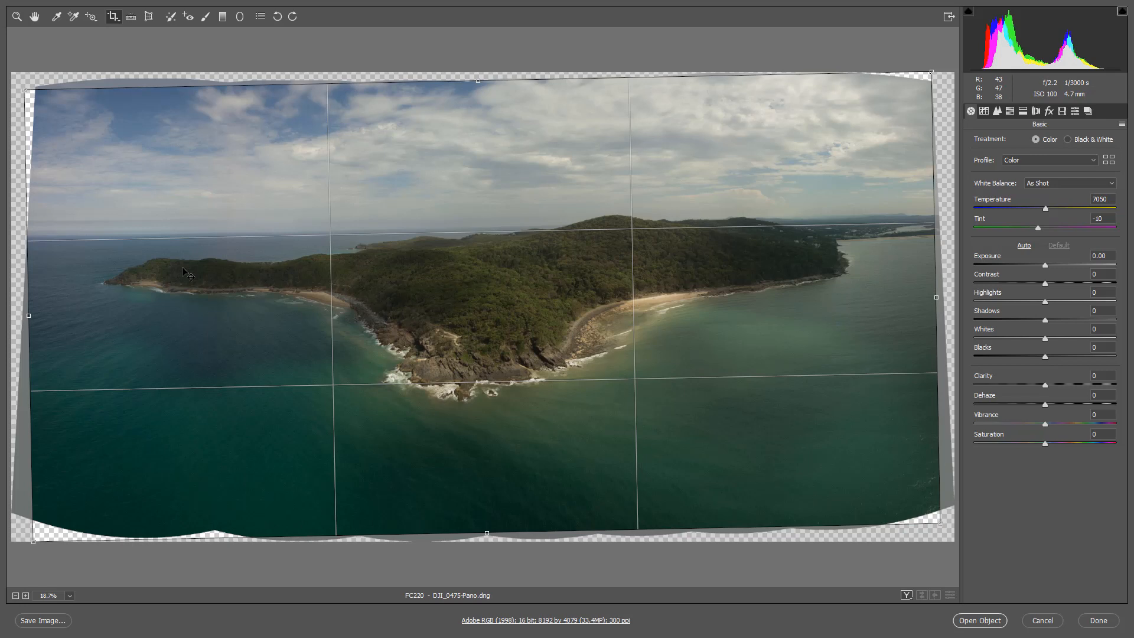
key("Return")
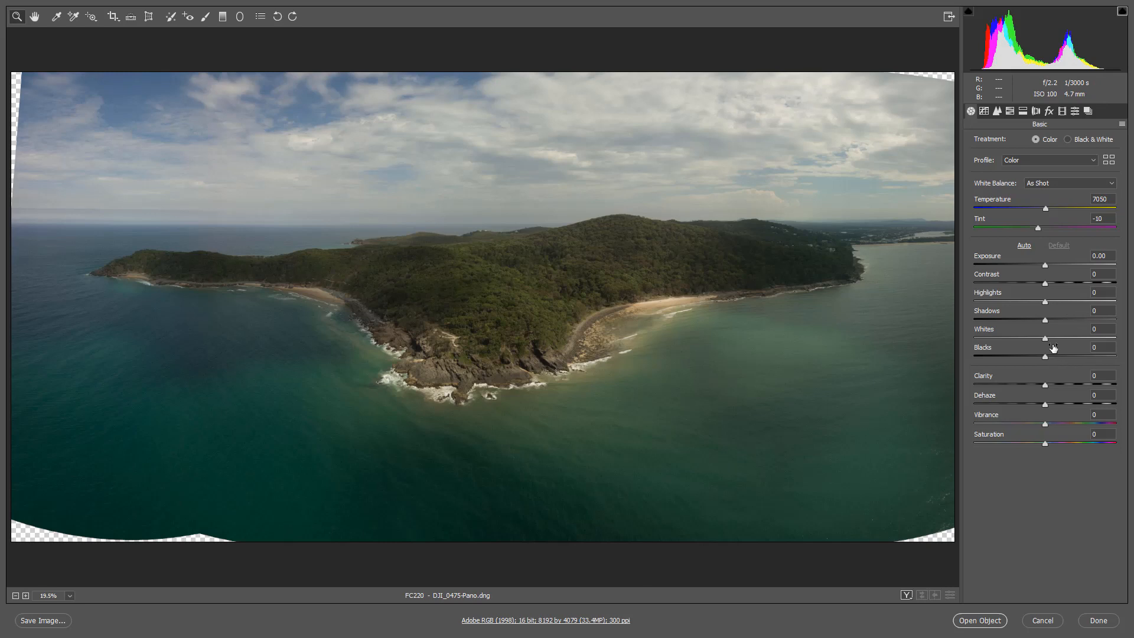
- Set the panorama's Whites to +44 and Blacks to -22
left_click_drag(1045, 338, 1076, 344)
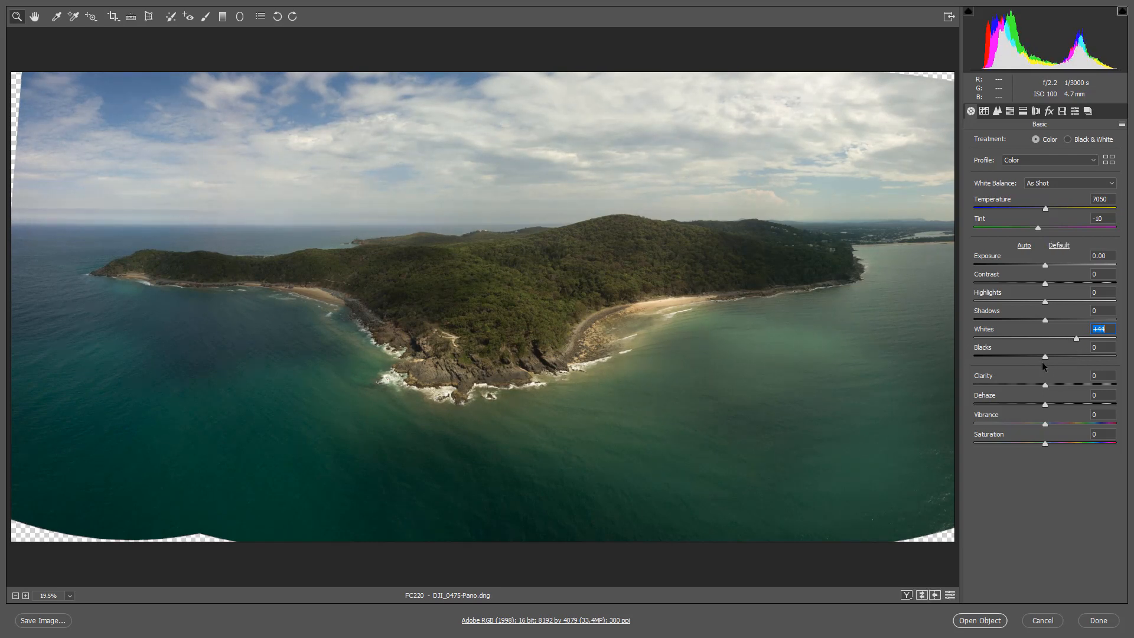
left_click_drag(1047, 358, 1031, 358)
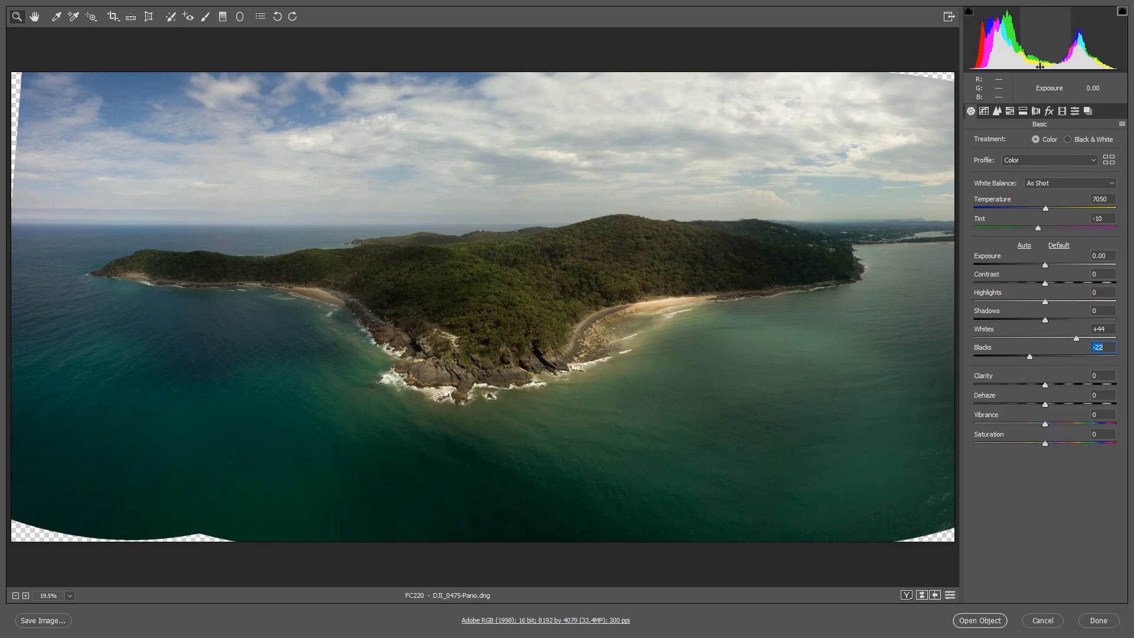
left_click(1047, 493)
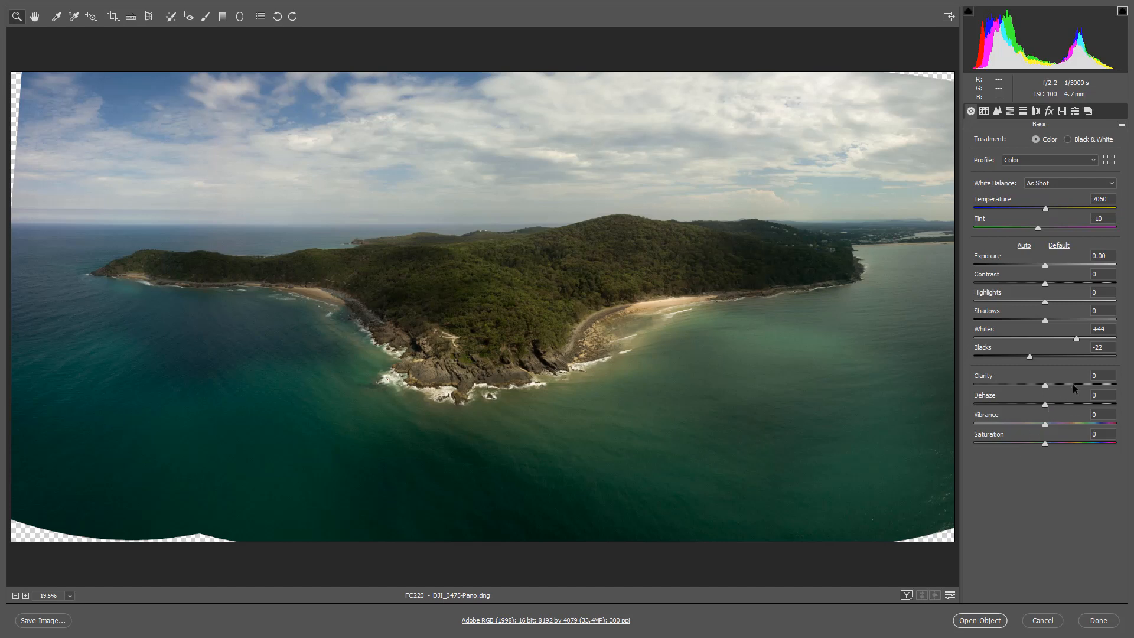
- Try out Clarity and Dehaze strengths on the panorama, settling on Clarity +45 and Dehaze +2
left_click_drag(1069, 385, 1071, 386)
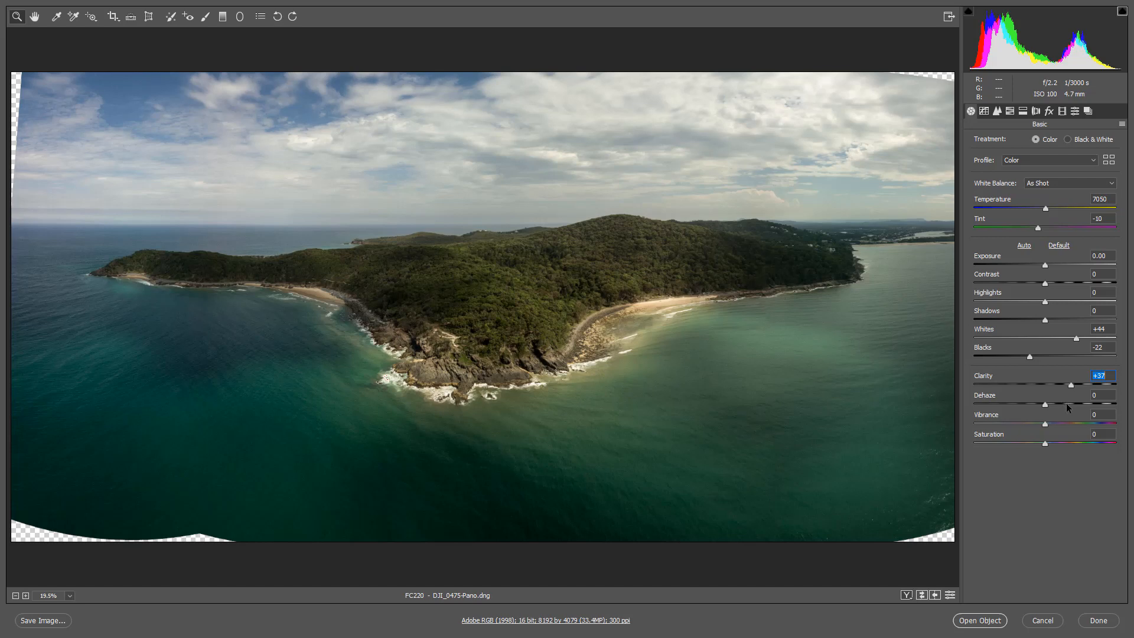
left_click(1065, 404)
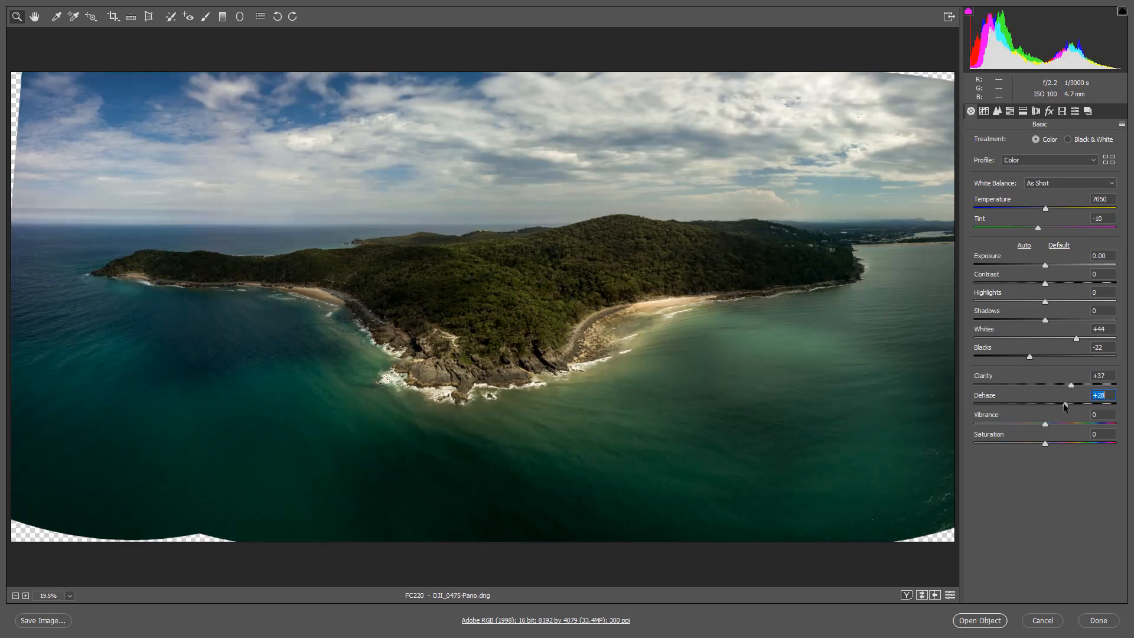
double_click(1061, 405)
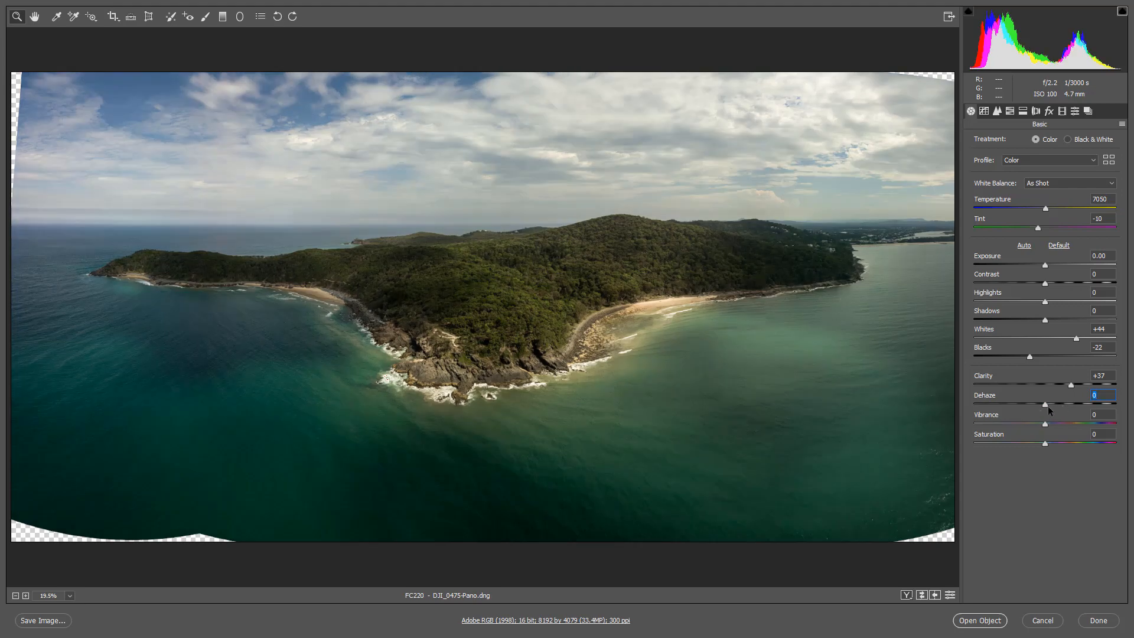
left_click_drag(1047, 405, 1077, 385)
- Lower the panorama's Blacks to -27 and its Exposure to -0.20
left_click_drag(1029, 356, 1024, 356)
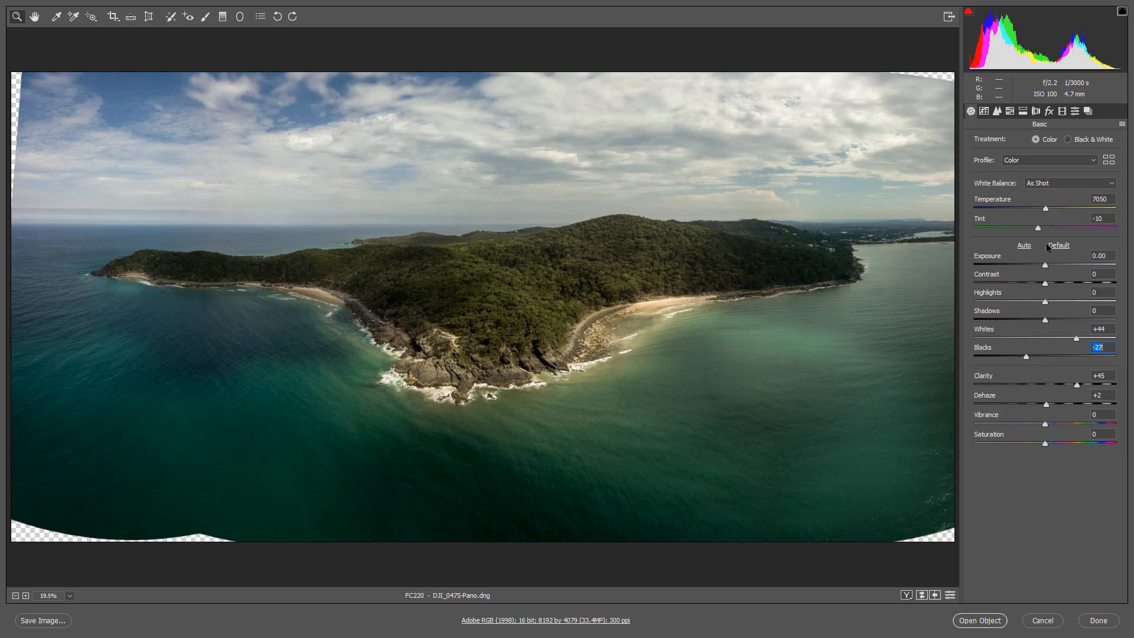
left_click_drag(1044, 265, 1042, 268)
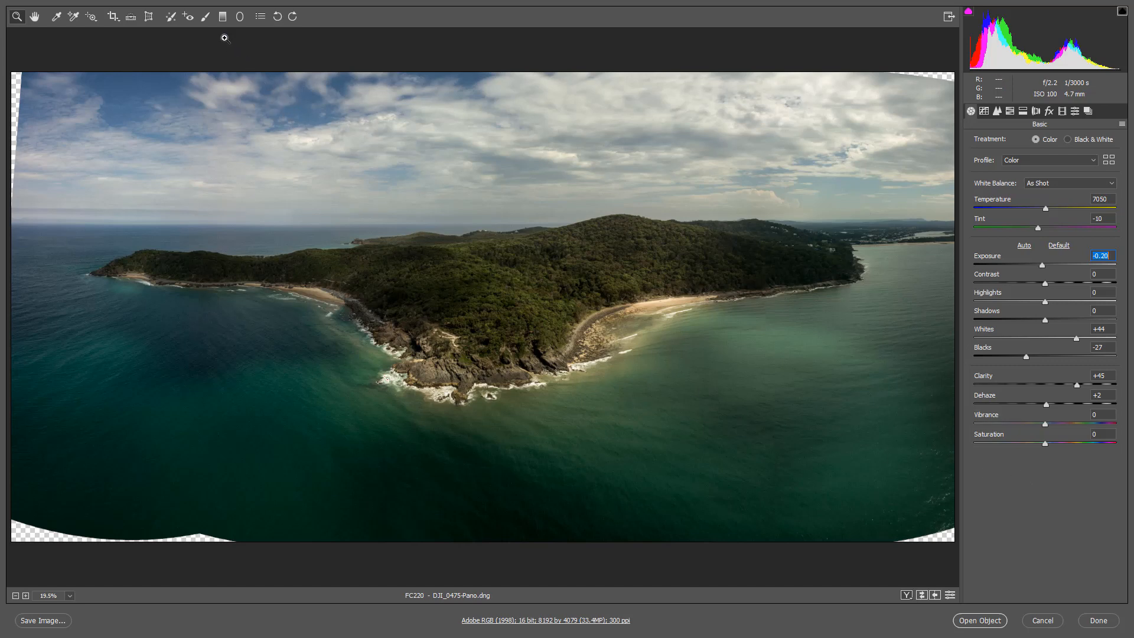
- Draw a graduated filter from the middle of the sky down to the headland and reset its local correction settings
left_click(223, 18)
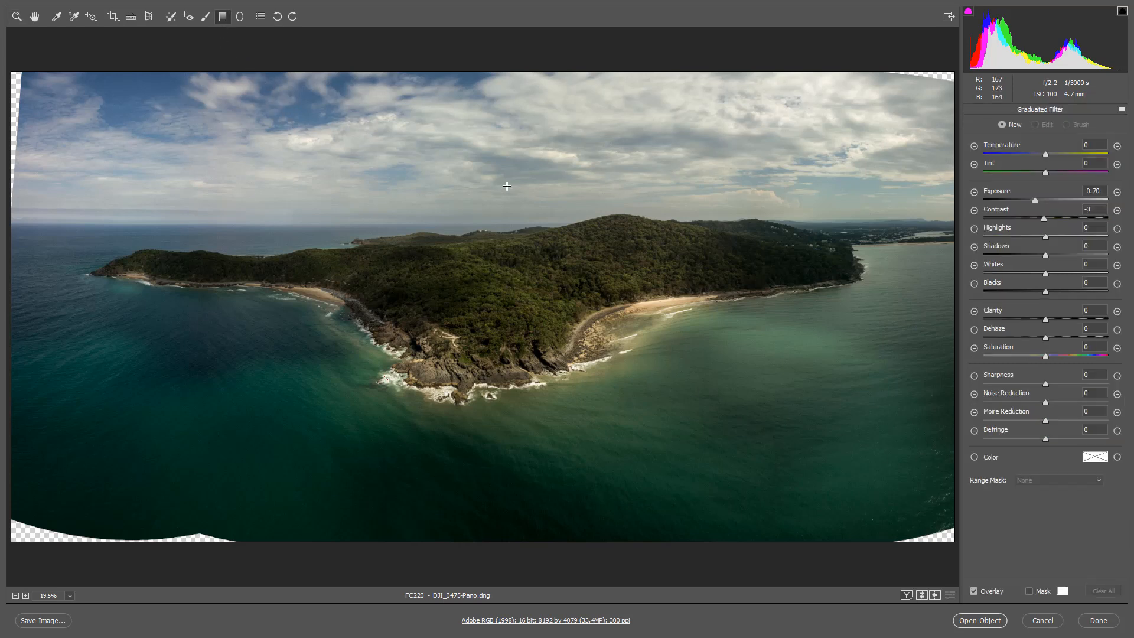
left_click_drag(490, 157, 490, 301)
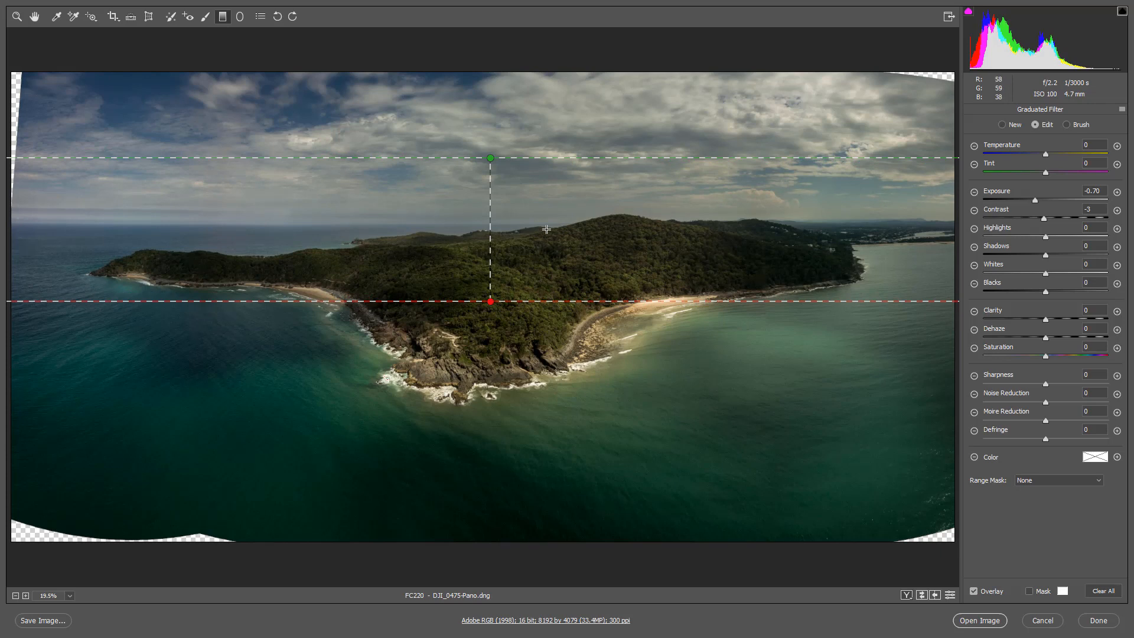
key("shift")
right_click(543, 202)
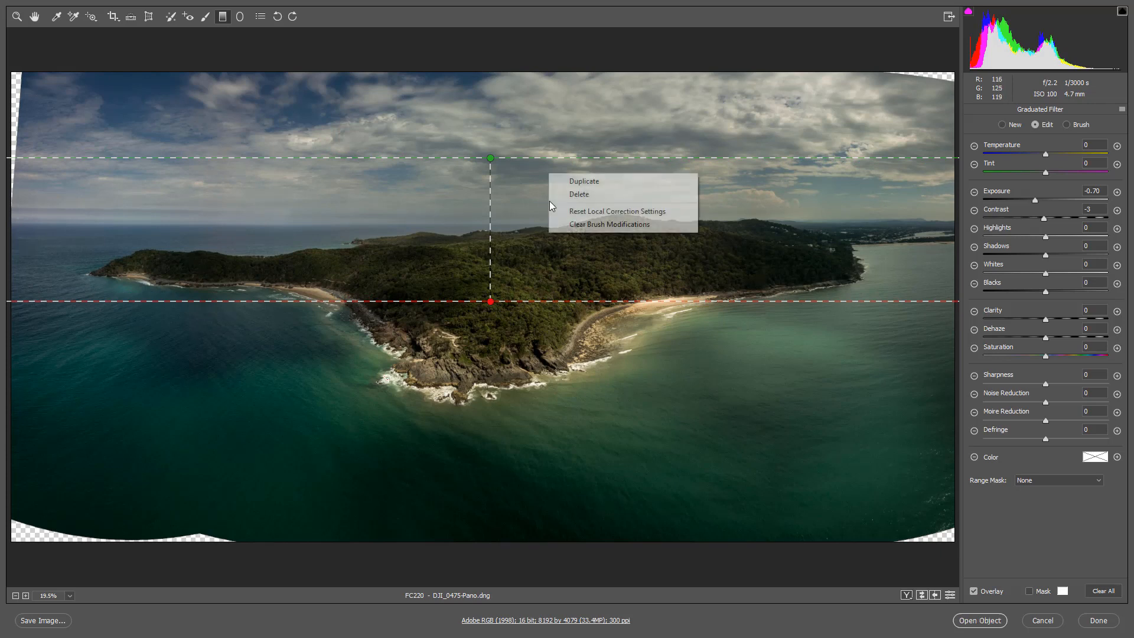
left_click(573, 211)
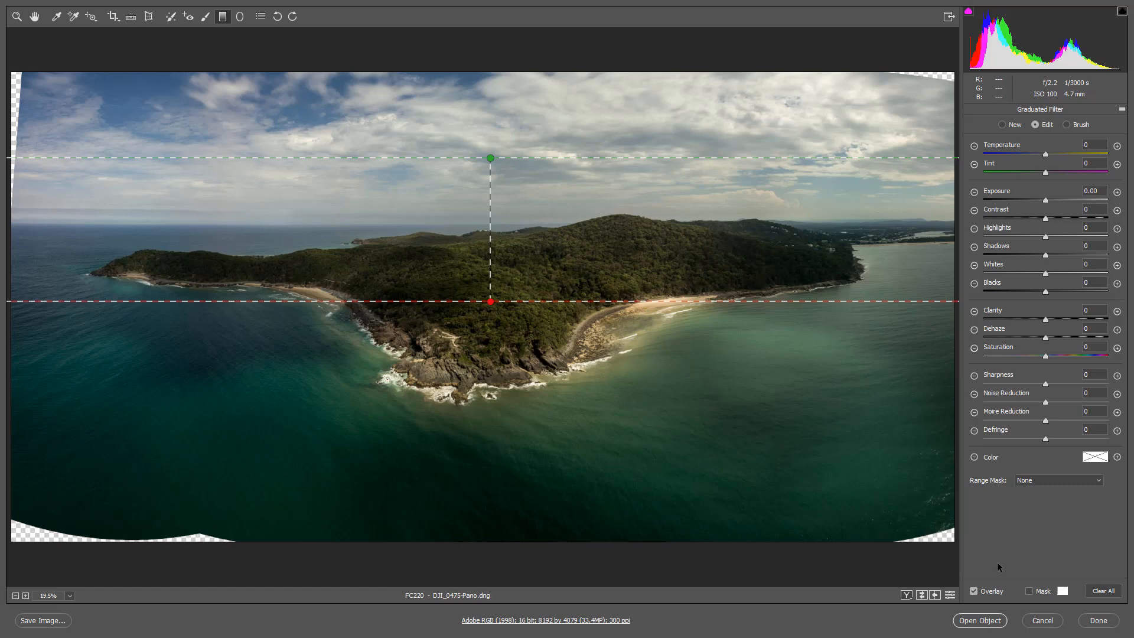
- With the filter overlay hidden, try Highlights at -52 and Exposure at -0.80 on the sky's graduated filter
left_click(973, 591)
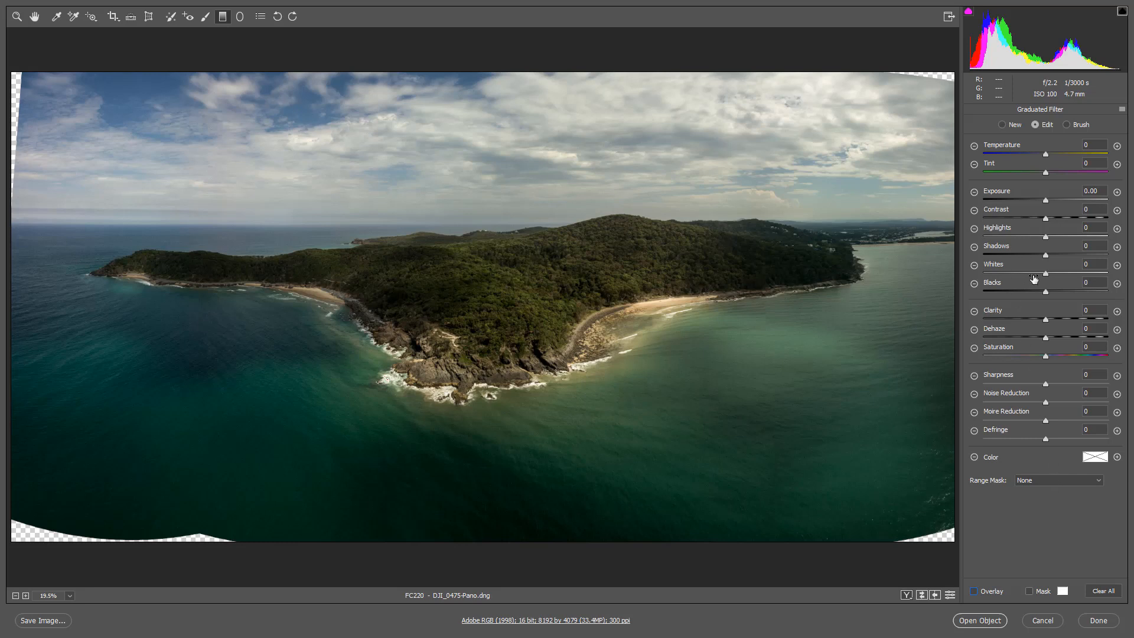
left_click(1012, 236)
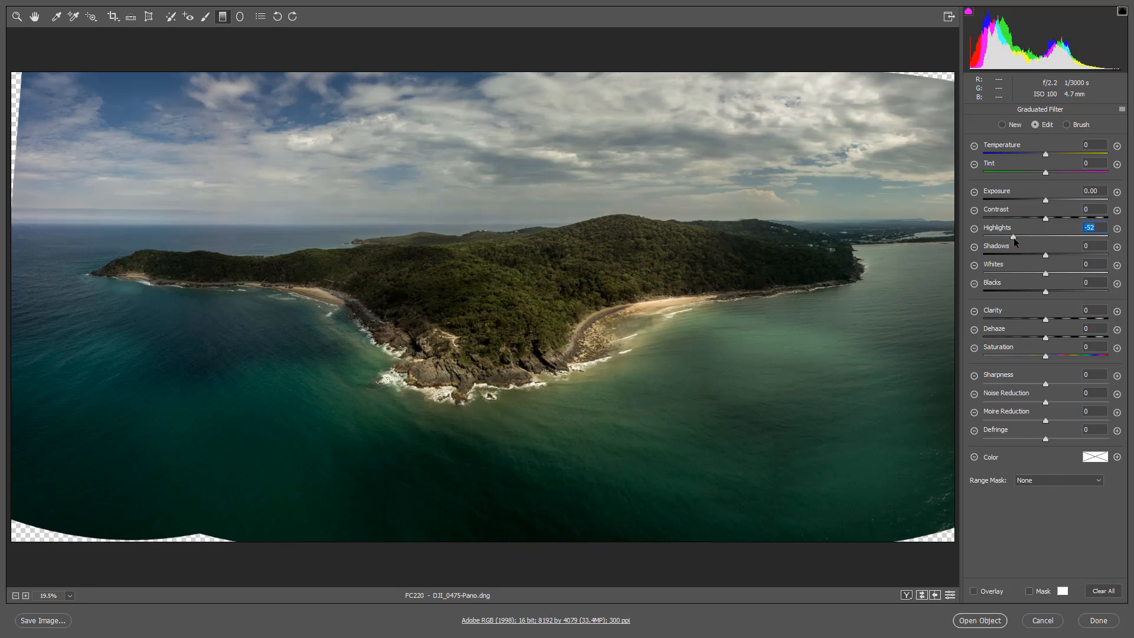
double_click(1013, 237)
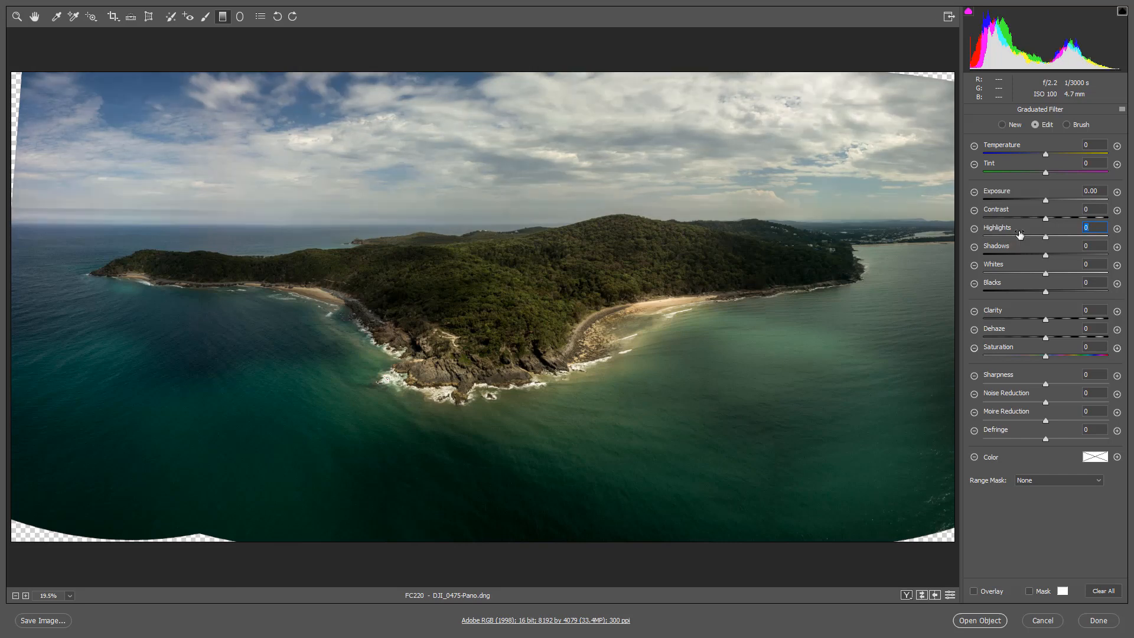
left_click(1032, 200)
left_click_drag(1030, 203, 1034, 203)
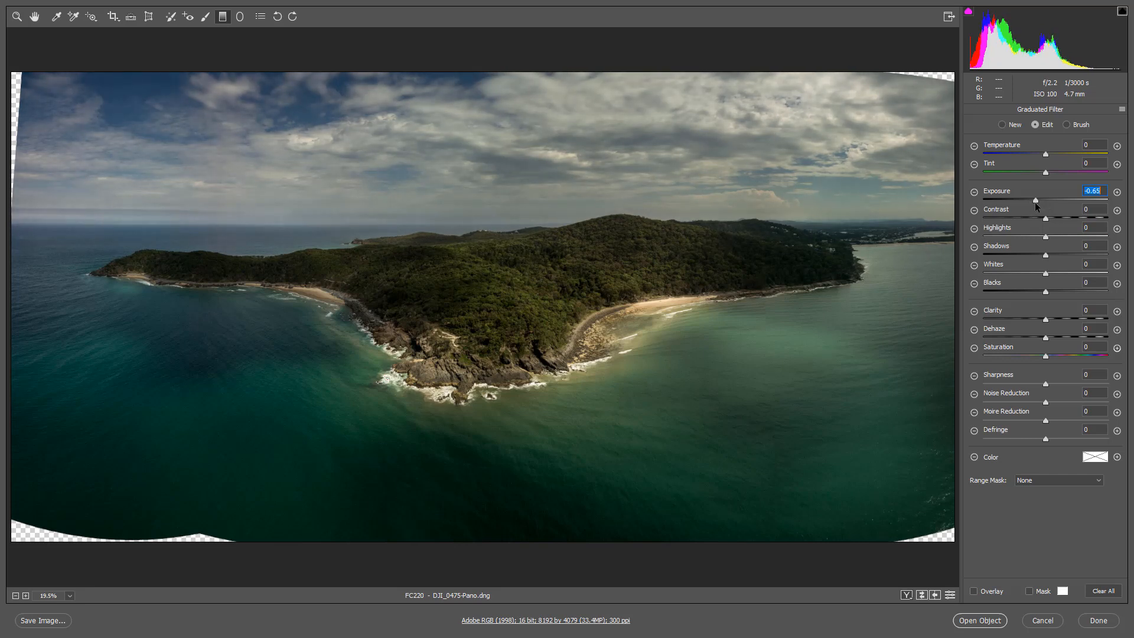
left_click_drag(1034, 202, 1032, 202)
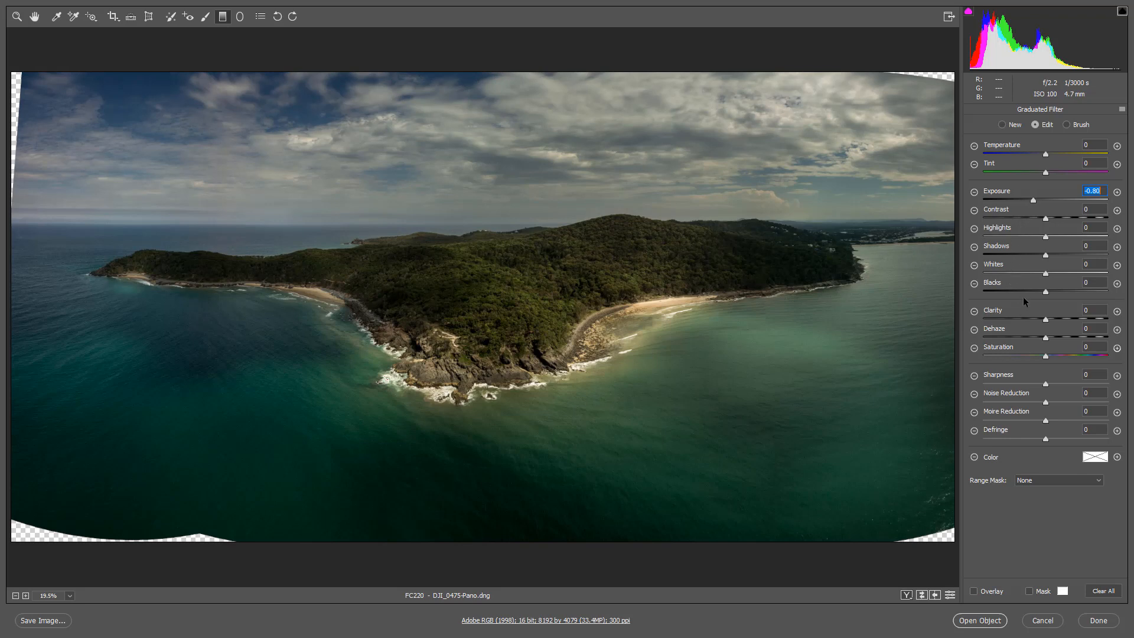
- Set the sky filter's Contrast to +13, Clarity to +50, Dehaze to +10 and Exposure to -0.50
left_click(1054, 218)
left_click_drag(1073, 321, 1051, 338)
left_click(1049, 338)
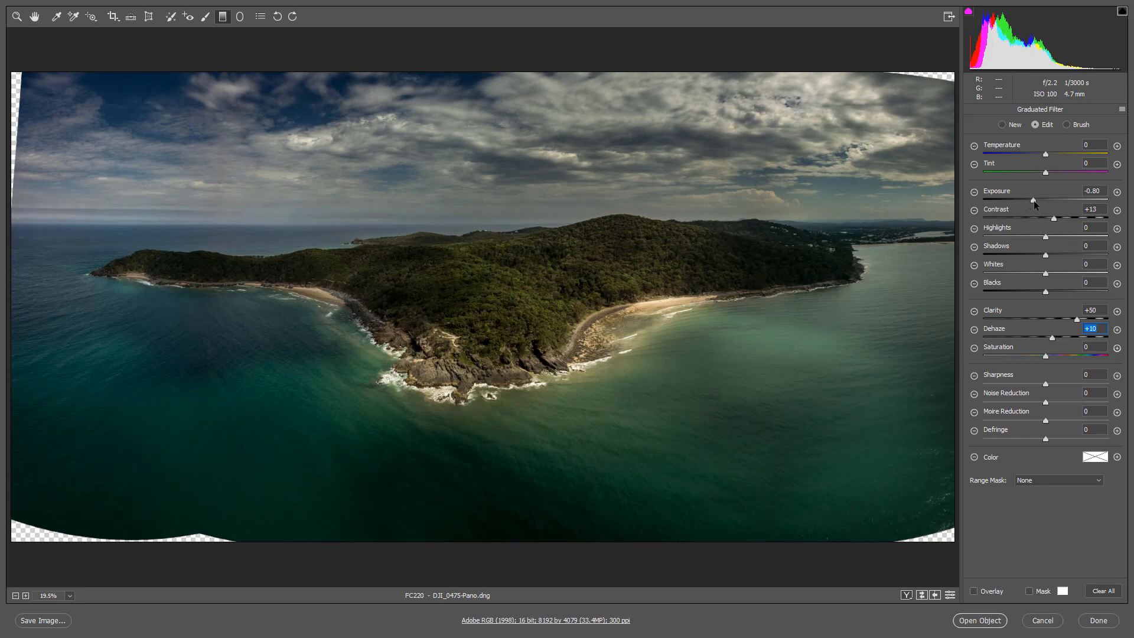
left_click(1033, 201)
left_click_drag(1033, 199, 1039, 198)
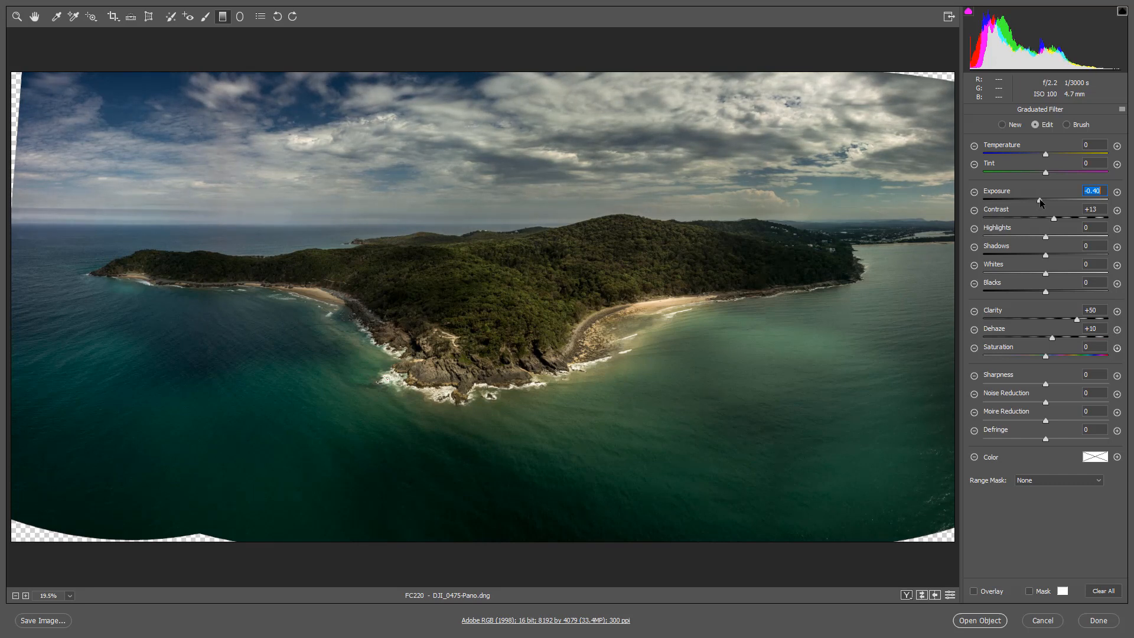
left_click_drag(1039, 198, 1037, 200)
key("v")
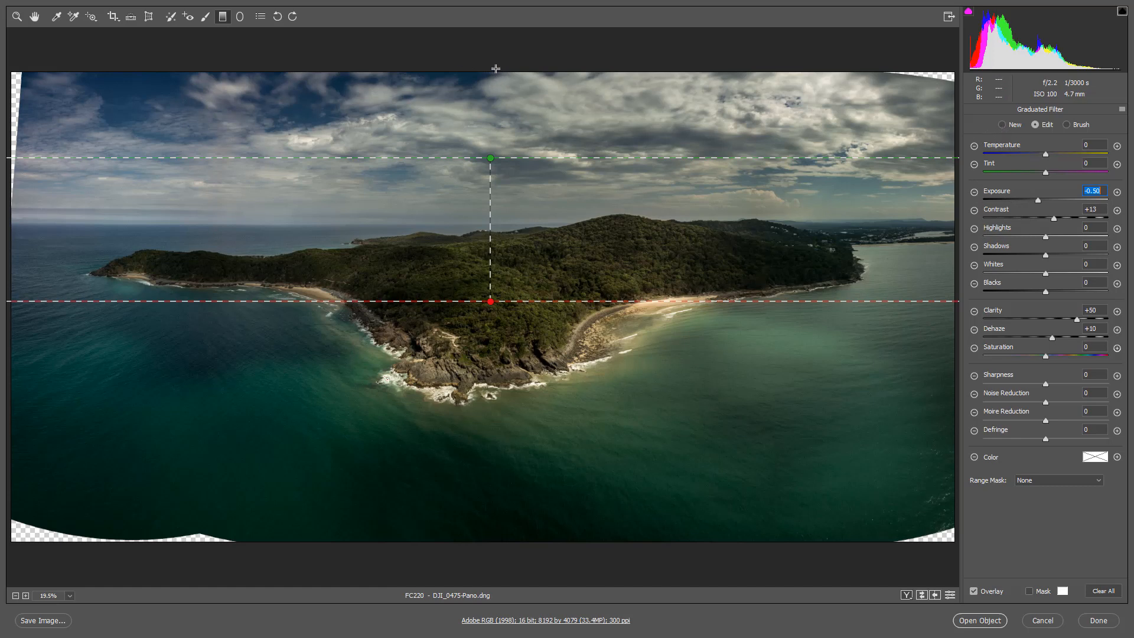
- Add a second graduated filter over the uppermost part of the sky with Saturation -36 and Exposure -0.70
left_click_drag(488, 53, 489, 147)
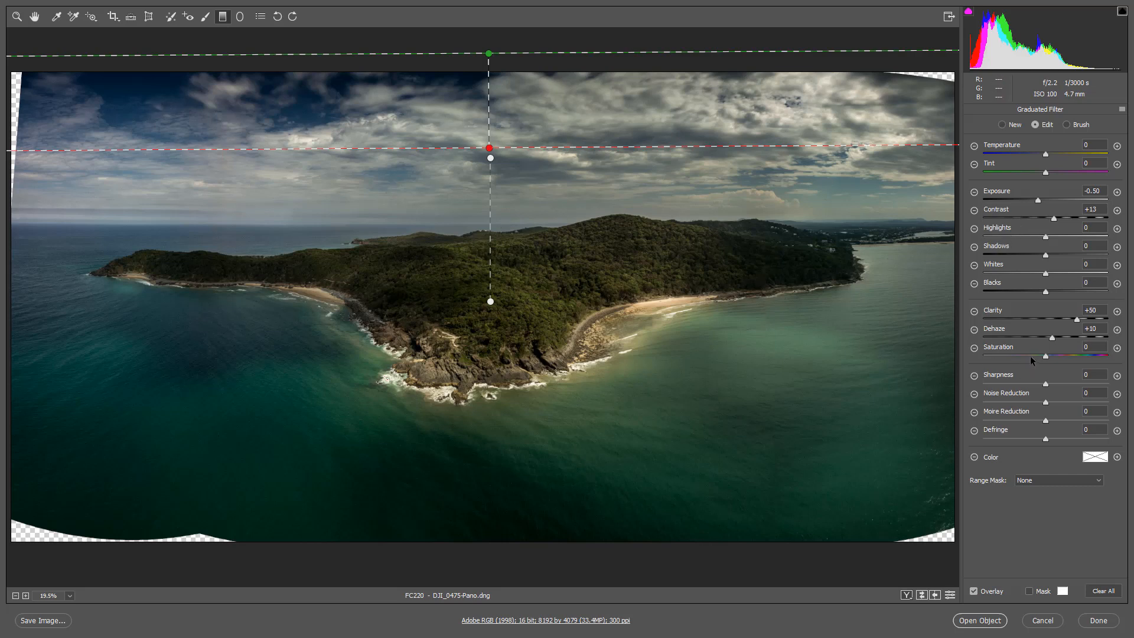
left_click_drag(1030, 355, 1023, 360)
left_click_drag(1039, 201, 1034, 200)
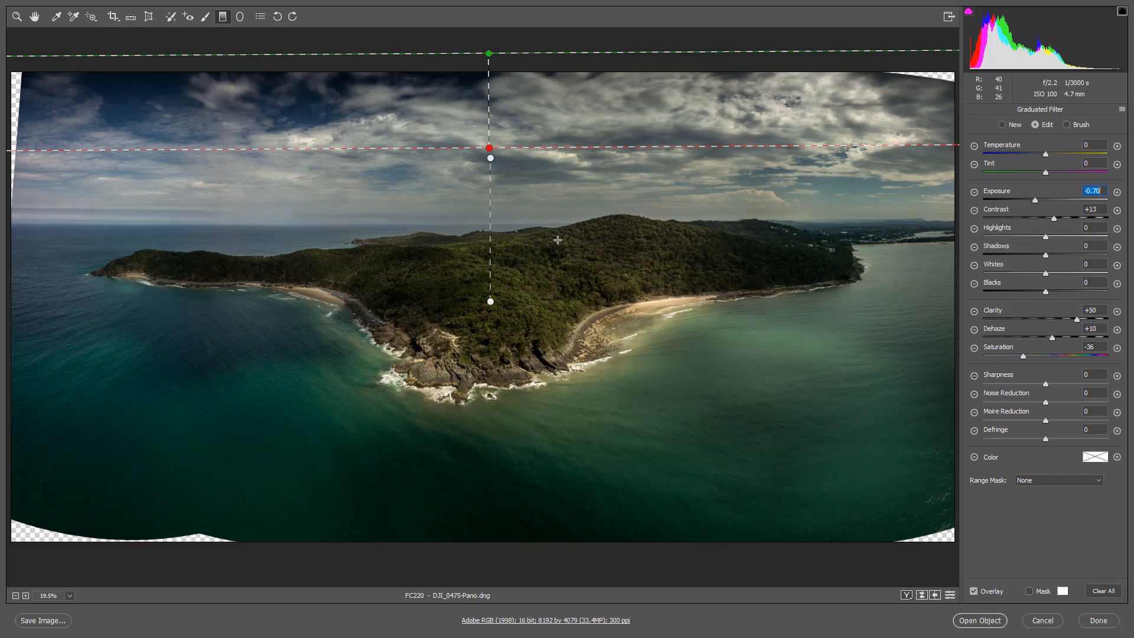
- Place an adjustment brush spot on the dark headland vegetation and reset its local correction settings
left_click(205, 19)
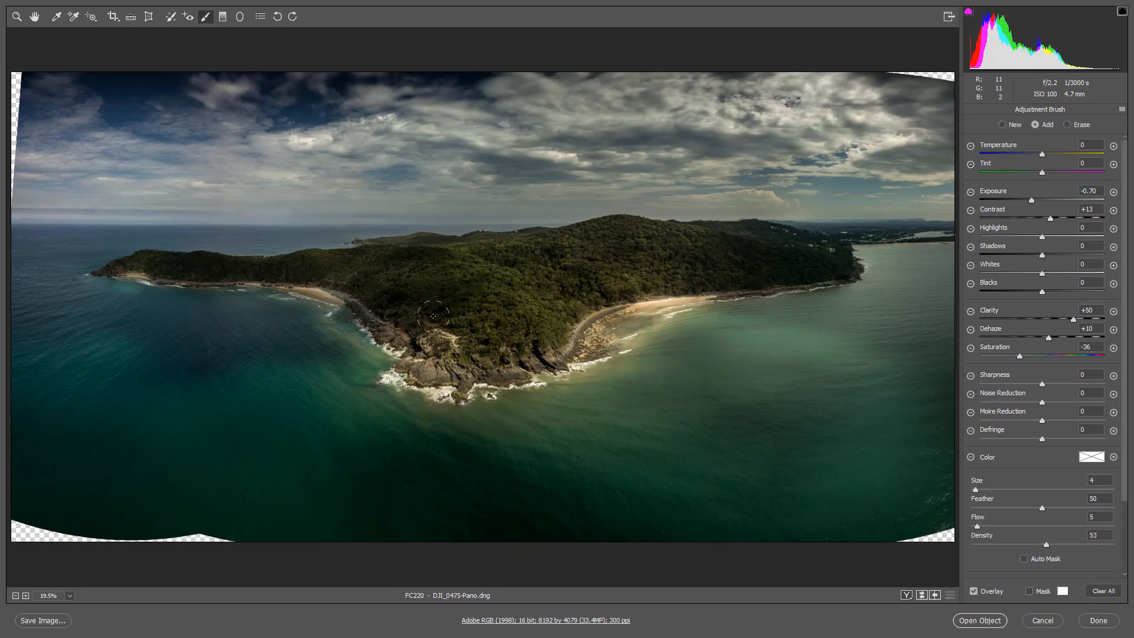
left_click(442, 302)
right_click(444, 302)
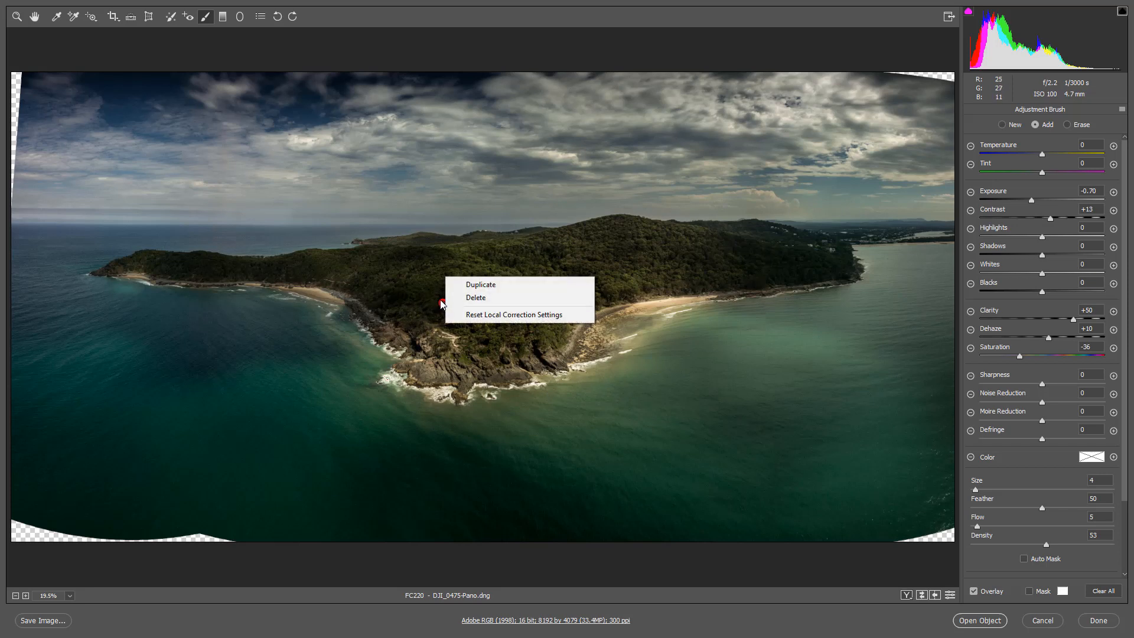
left_click(474, 315)
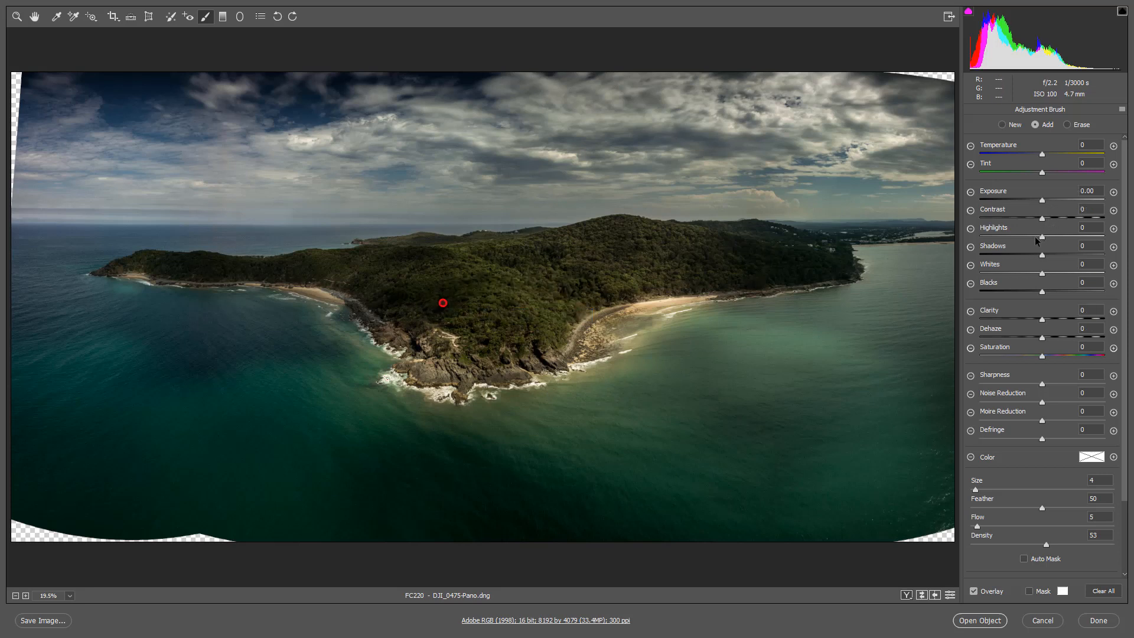
- Give the brush Saturation +50, Shadows +46 and Exposure +0.55, and paint it over the headland's vegetation
left_click(1071, 356)
left_click(1068, 255)
left_click_drag(1067, 255, 1070, 255)
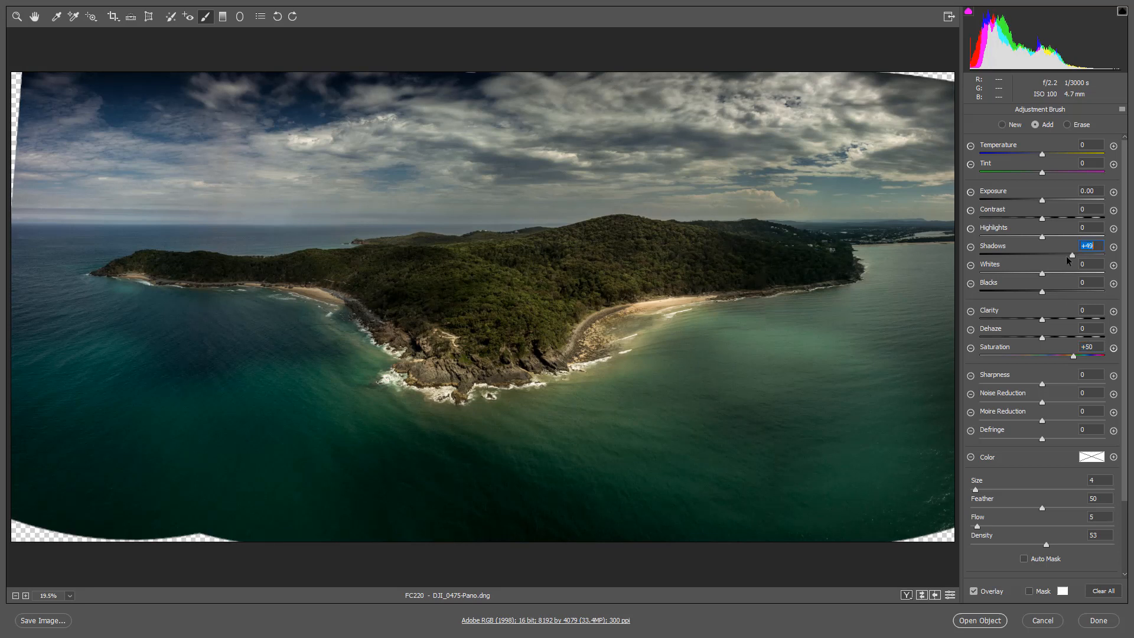
left_click(1049, 201)
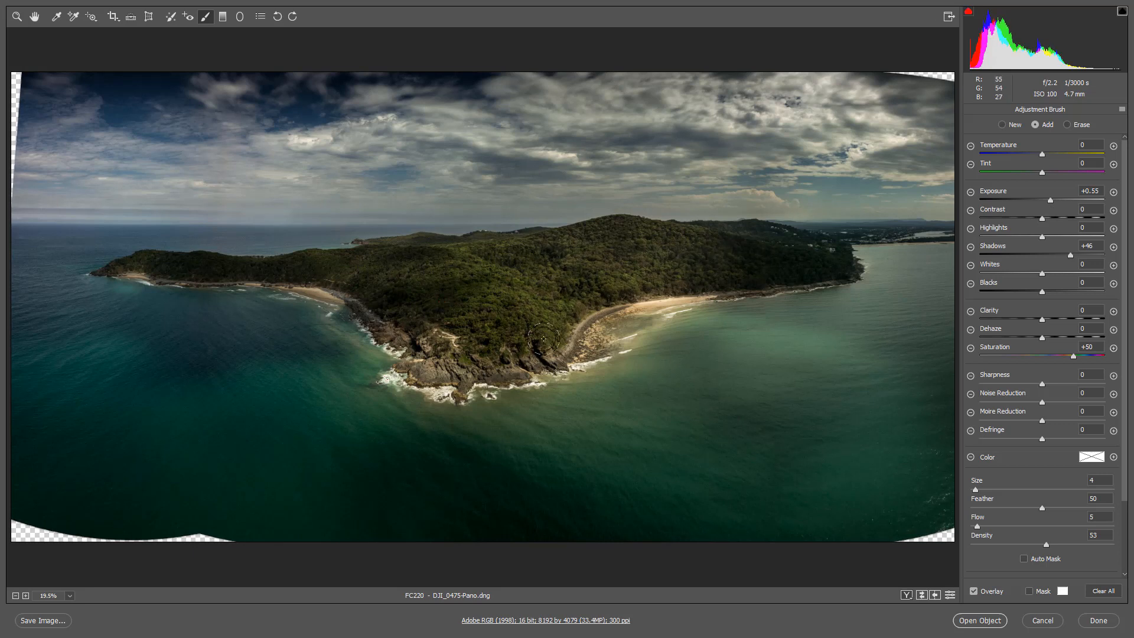
left_click(443, 303)
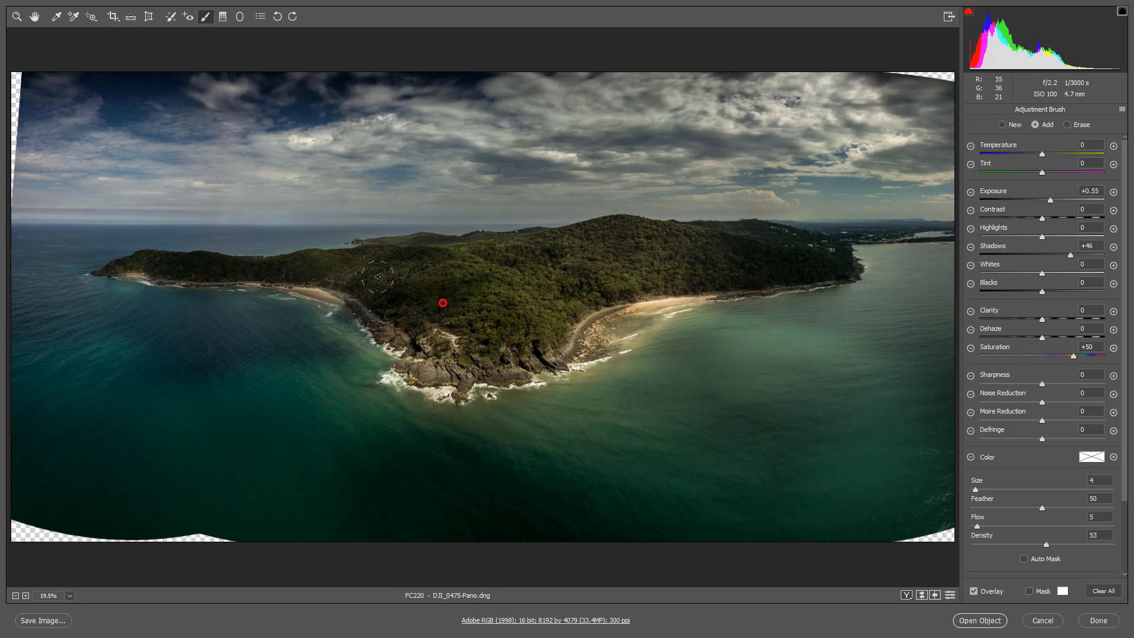
mouse_move(544, 262)
left_mouse_down()
mouse_move(723, 254)
mouse_move(595, 328)
mouse_move(493, 353)
mouse_move(382, 323)
mouse_move(485, 354)
mouse_move(496, 253)
left_mouse_up()
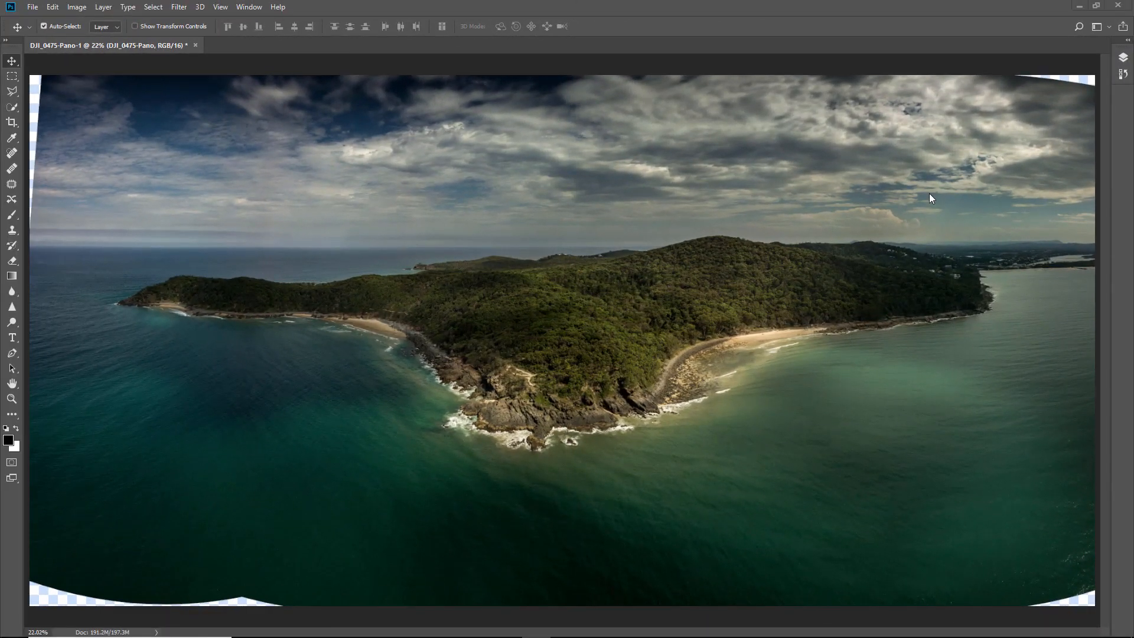
- Rasterize the DJI_0475-Pano smart object layer in Photoshop
left_click(1122, 58)
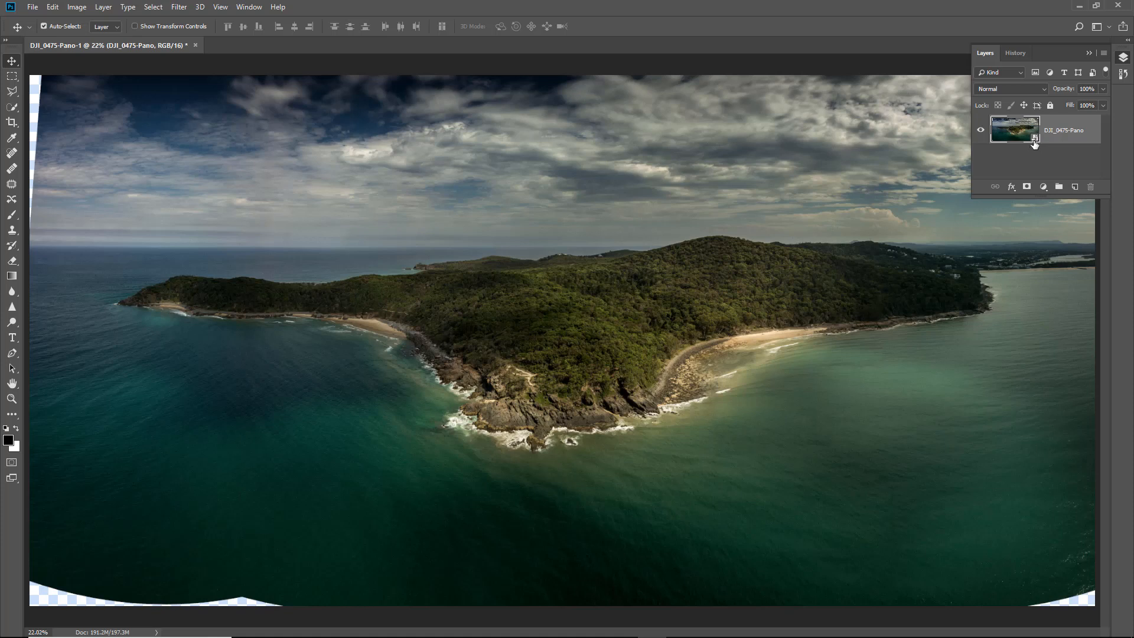
right_click(1075, 127)
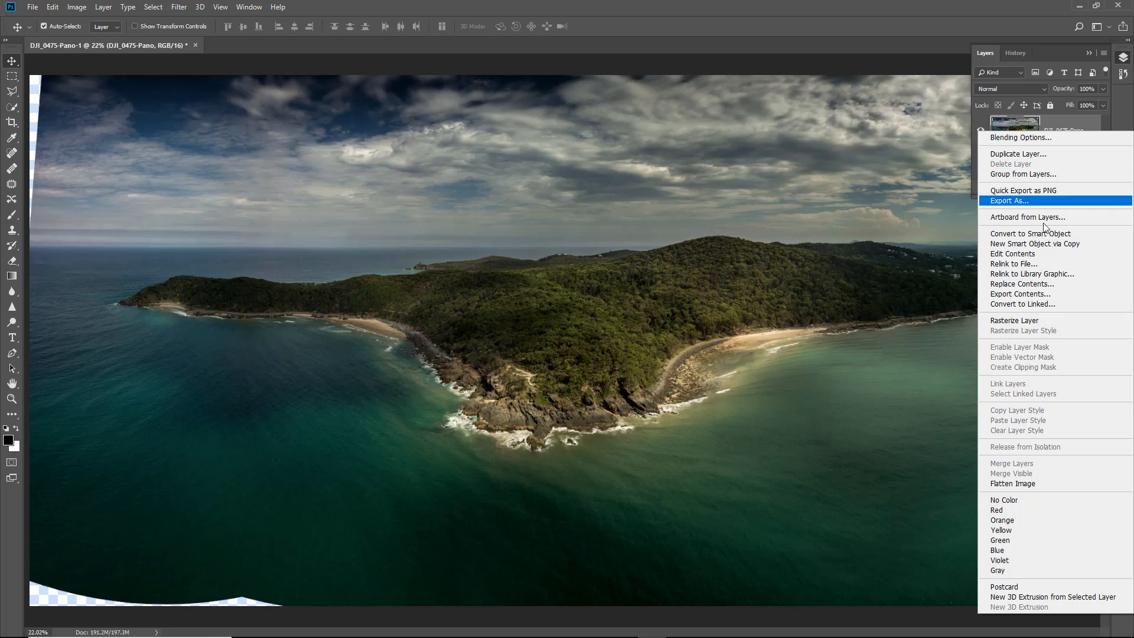
left_click(1030, 321)
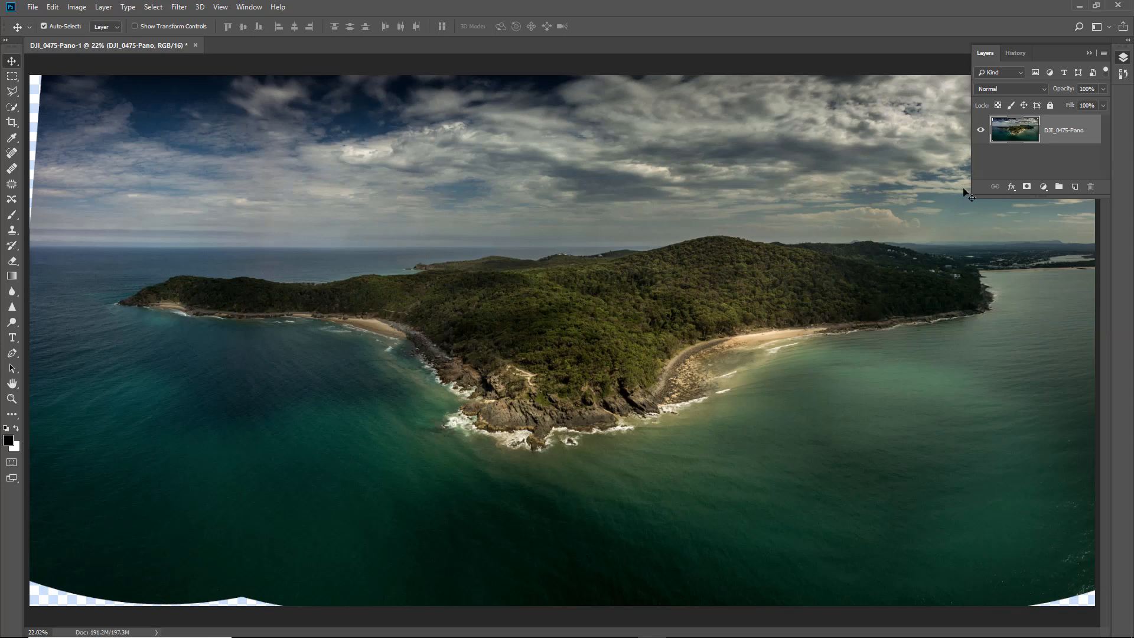
left_click(923, 27)
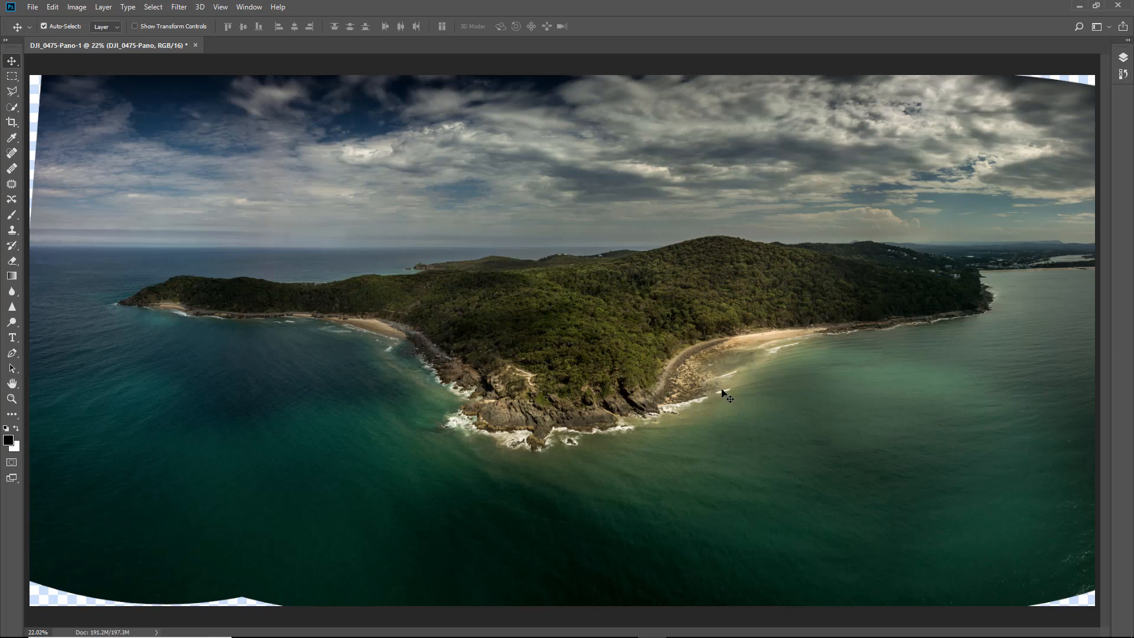
- Select the transparent gap along the left edge of the panorama's sky with the Polygonal Lasso tool
key("ctrl+alt+space")
left_click(266, 266, "ctrl+alt")
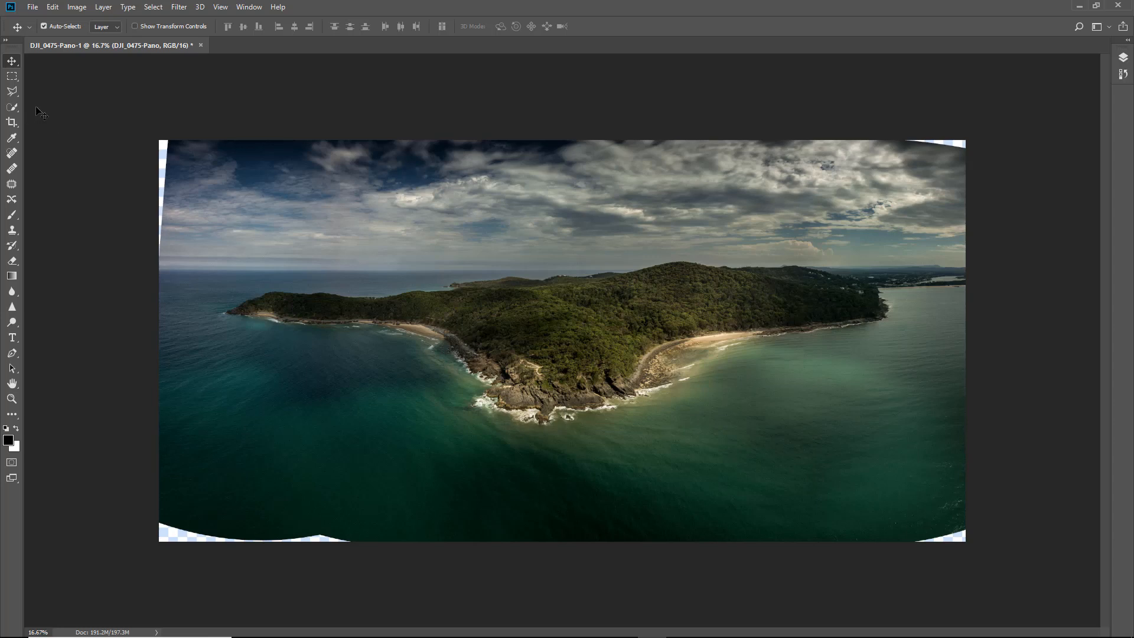
left_click(16, 94)
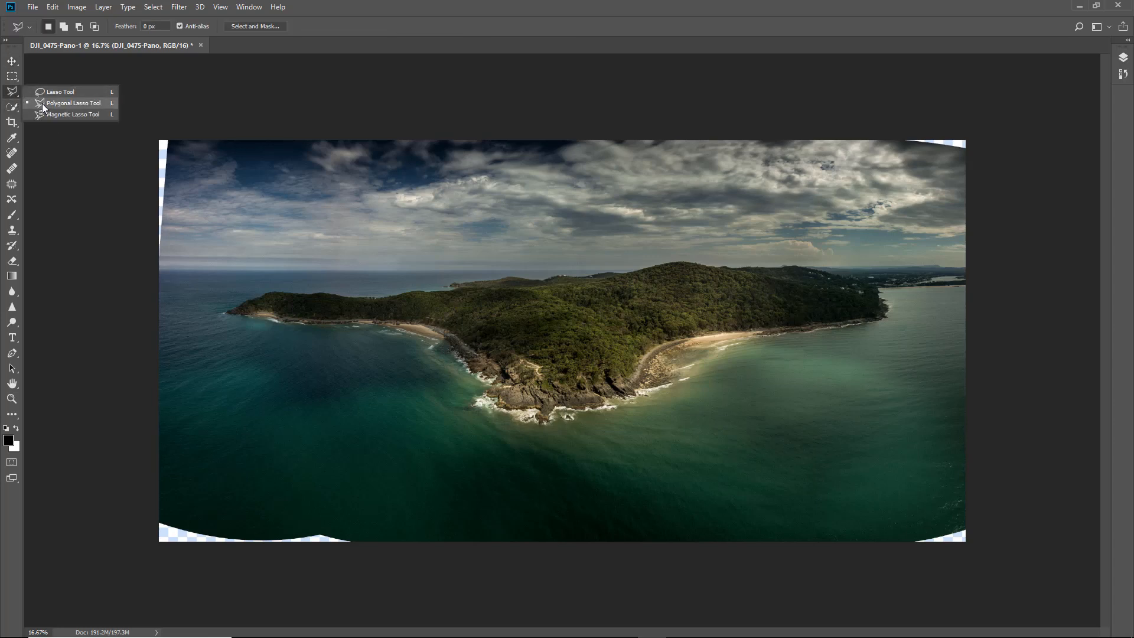
left_click(41, 104)
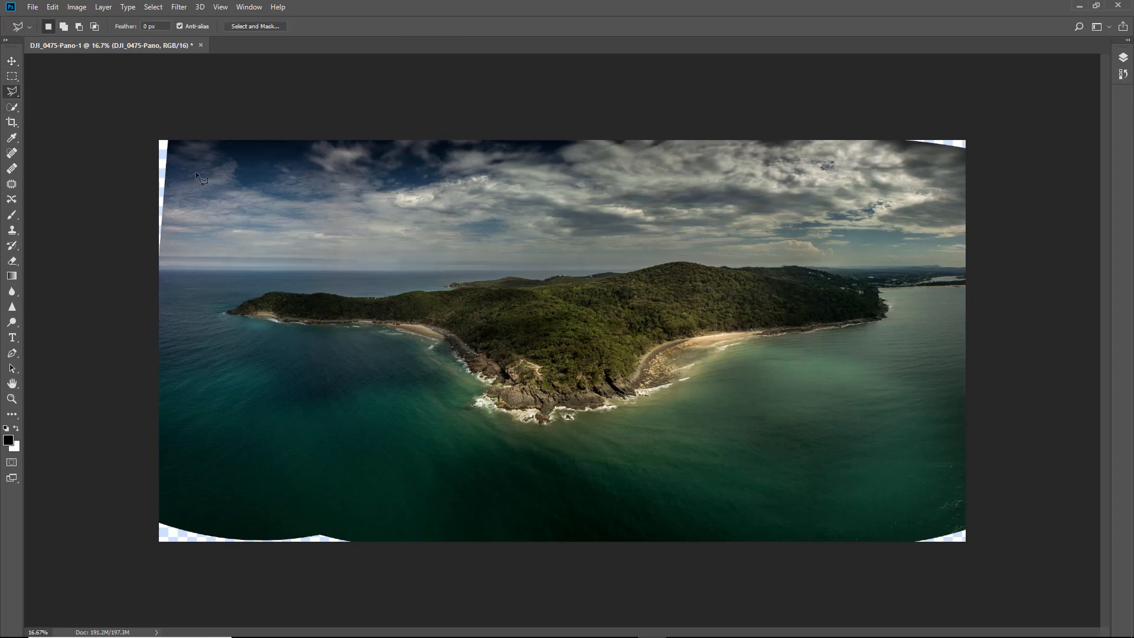
left_click(172, 135)
left_click(157, 286)
left_click(126, 145)
left_click(142, 112)
left_click(171, 134)
- Fill the selected gap using Content-Aware contents with Color Adaptation at 100% opacity, and deselect it
left_click(53, 7)
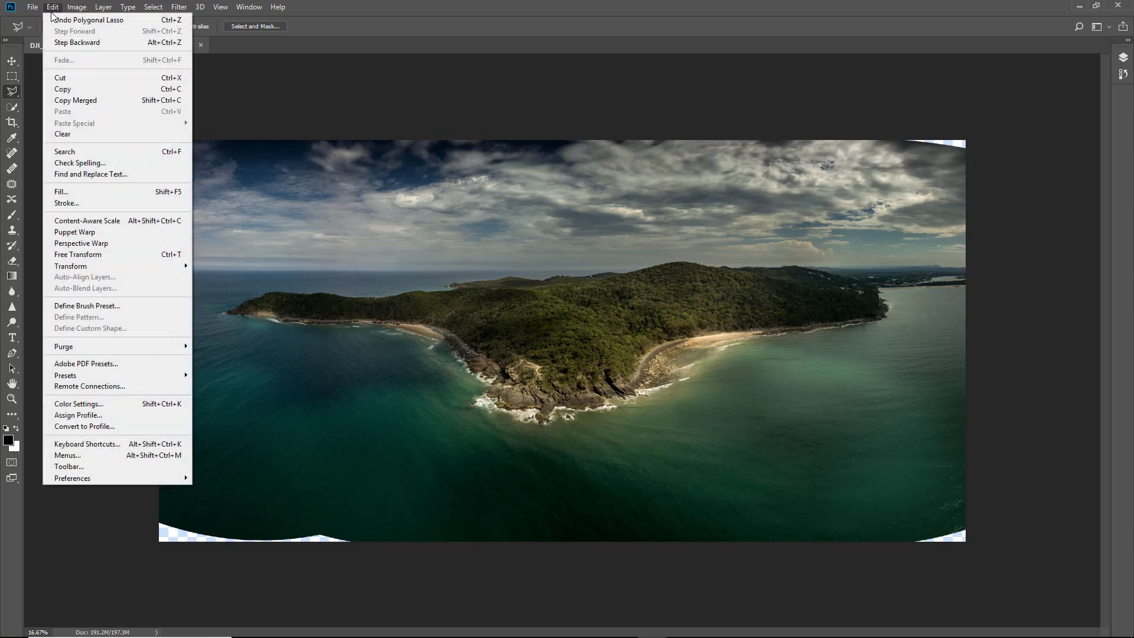
left_click(64, 192)
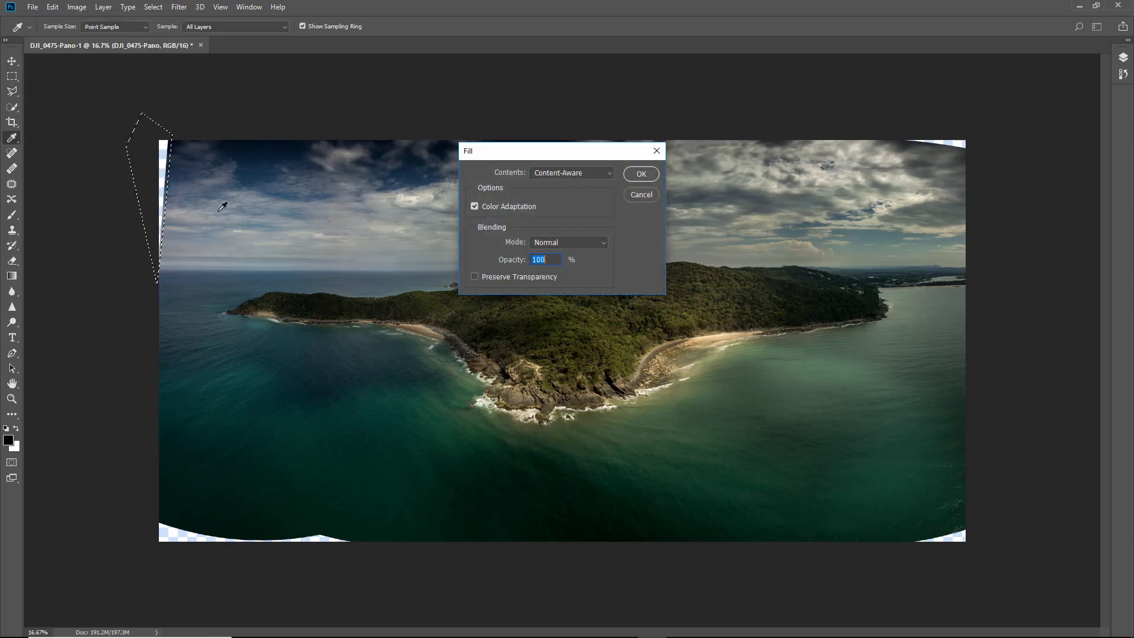
left_click(641, 174)
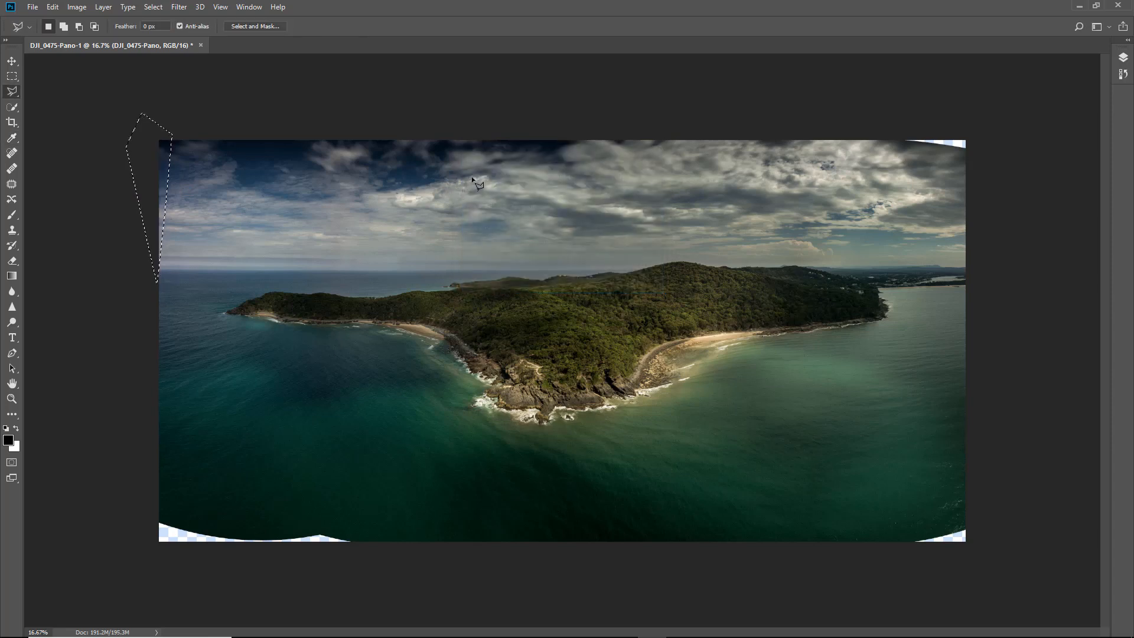
key("ctrl+d")
- Inspect the filled left edge of the panorama up close, from the upper sky down to the sea
left_click_drag(134, 130, 200, 196)
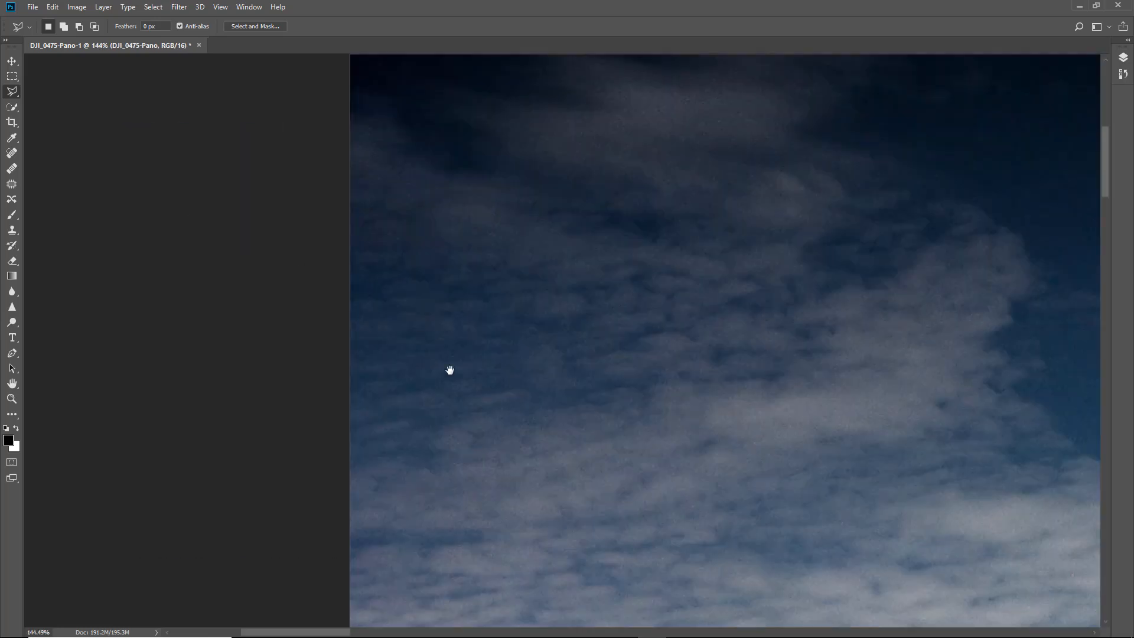
left_click_drag(450, 370, 391, 186)
left_click_drag(390, 473, 387, 101)
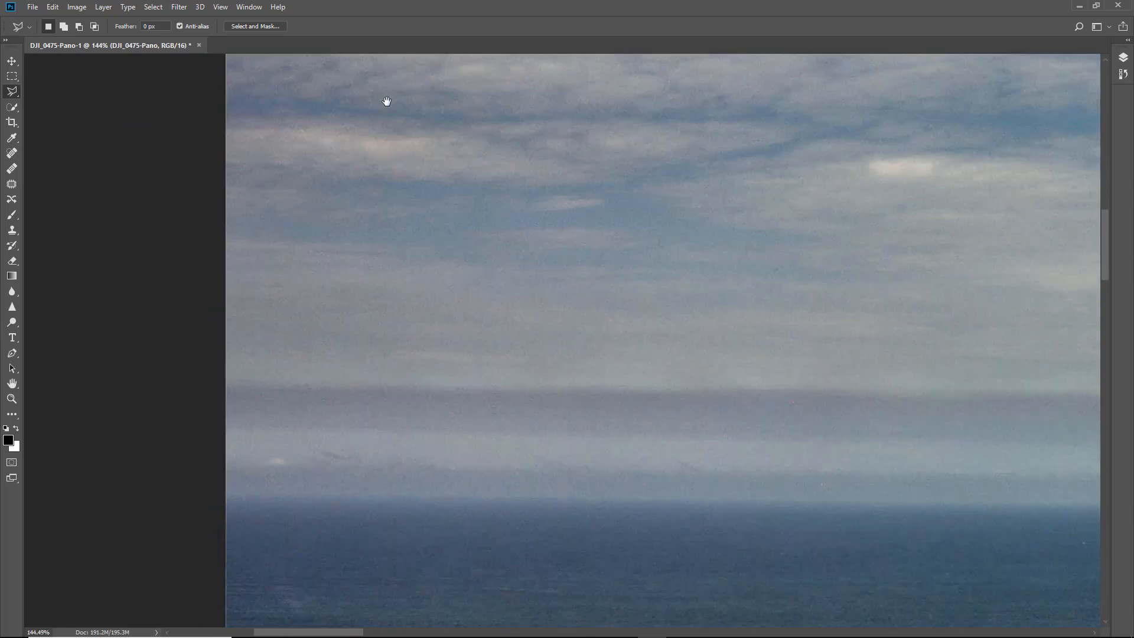
left_click_drag(343, 378, 327, 129)
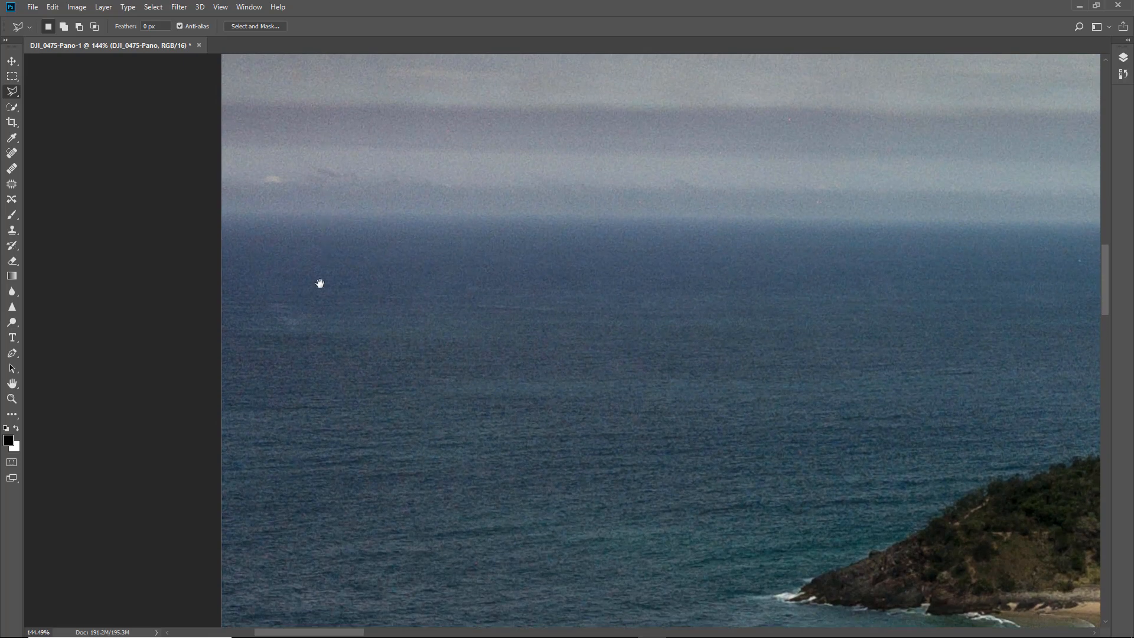
left_click_drag(319, 285, 324, 243)
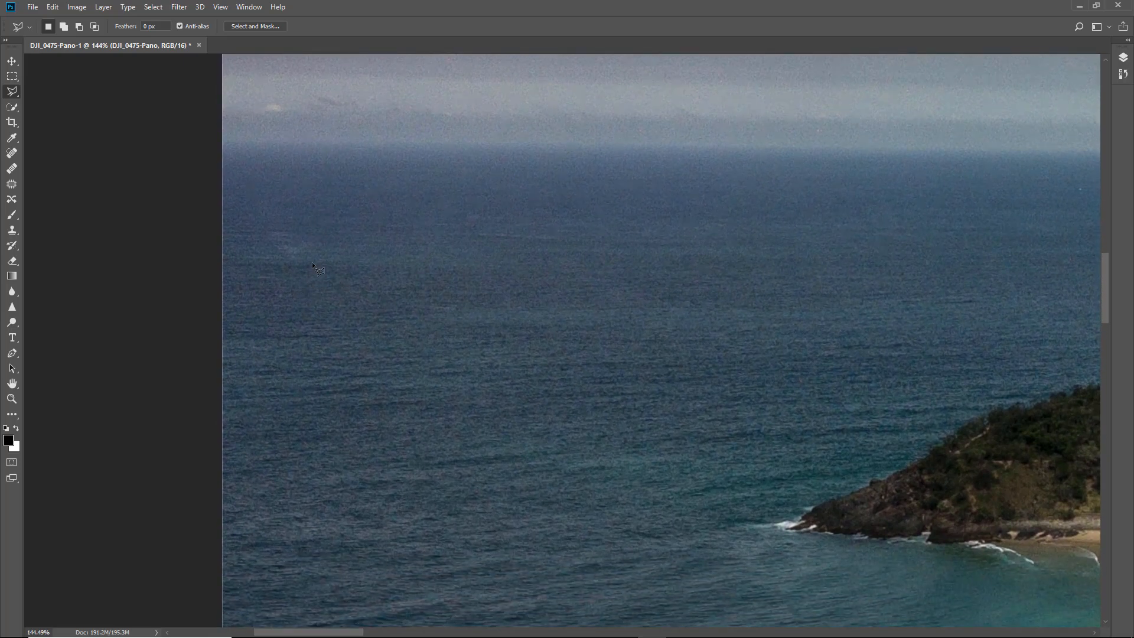
- Select the transparent gap along the panorama's lower-left edge with the Polygonal Lasso tool, closely following the curved sea boundary
key("ctrl+0")
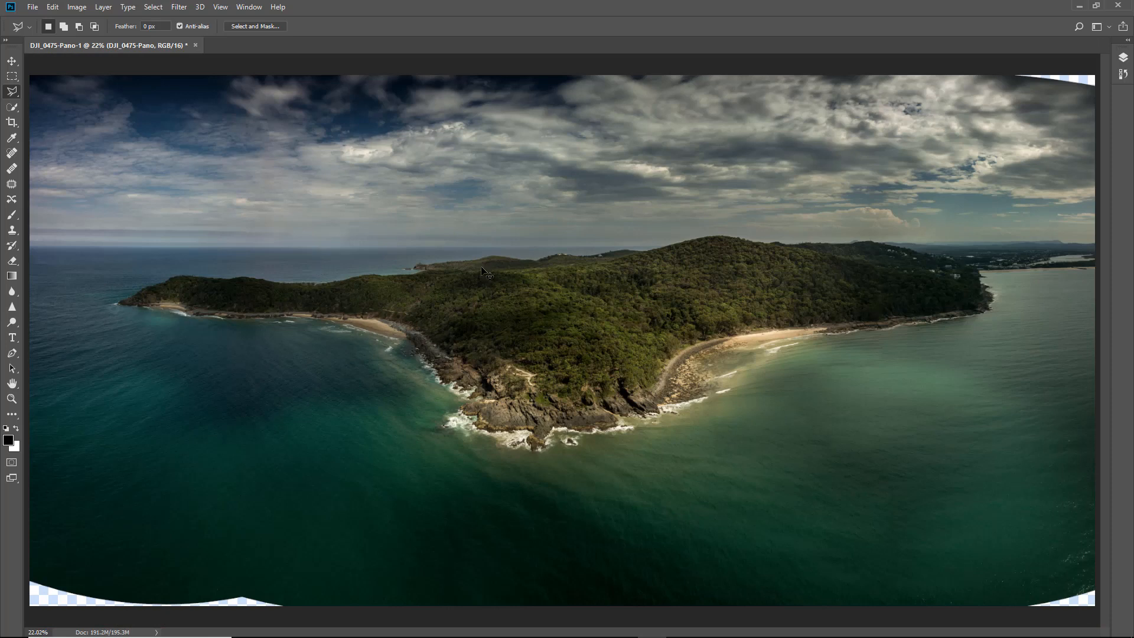
key("ctrl+minus")
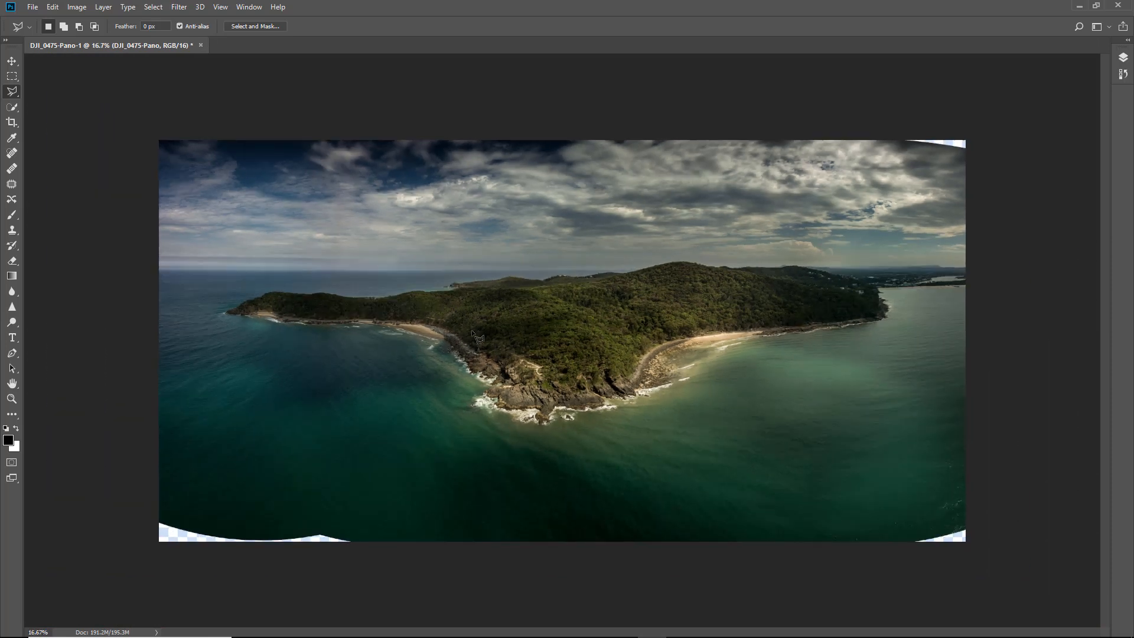
left_click(152, 513)
left_click(177, 525)
left_click(212, 530)
left_click(248, 535)
left_click(279, 534)
left_click(316, 528)
left_click(364, 539)
left_click(363, 548)
left_click(154, 568)
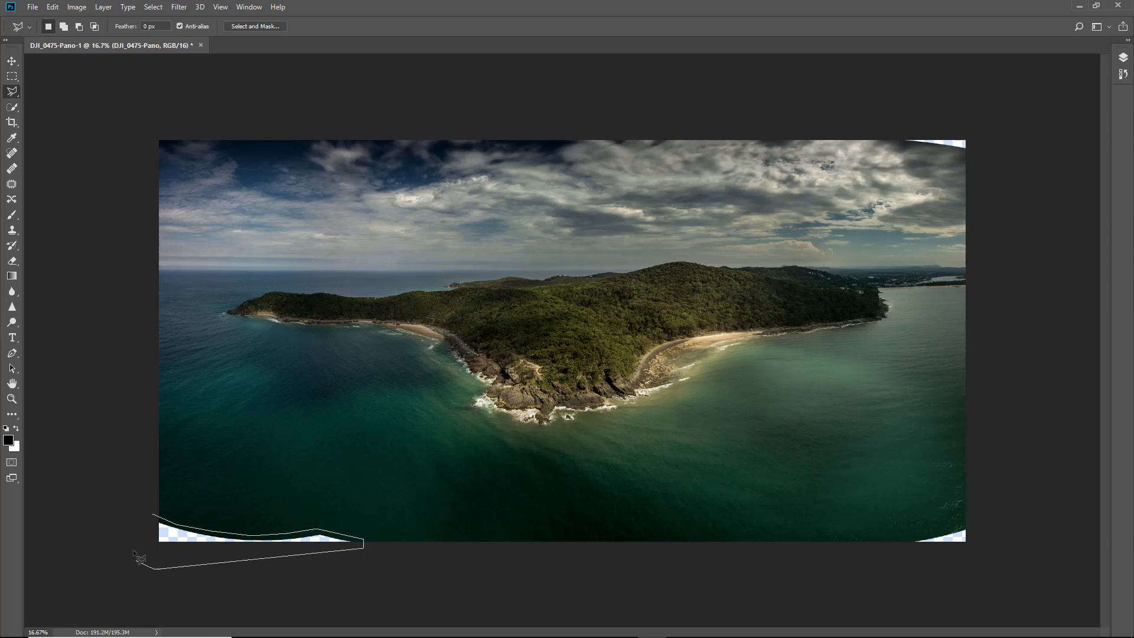
left_click(142, 543)
left_click(153, 516)
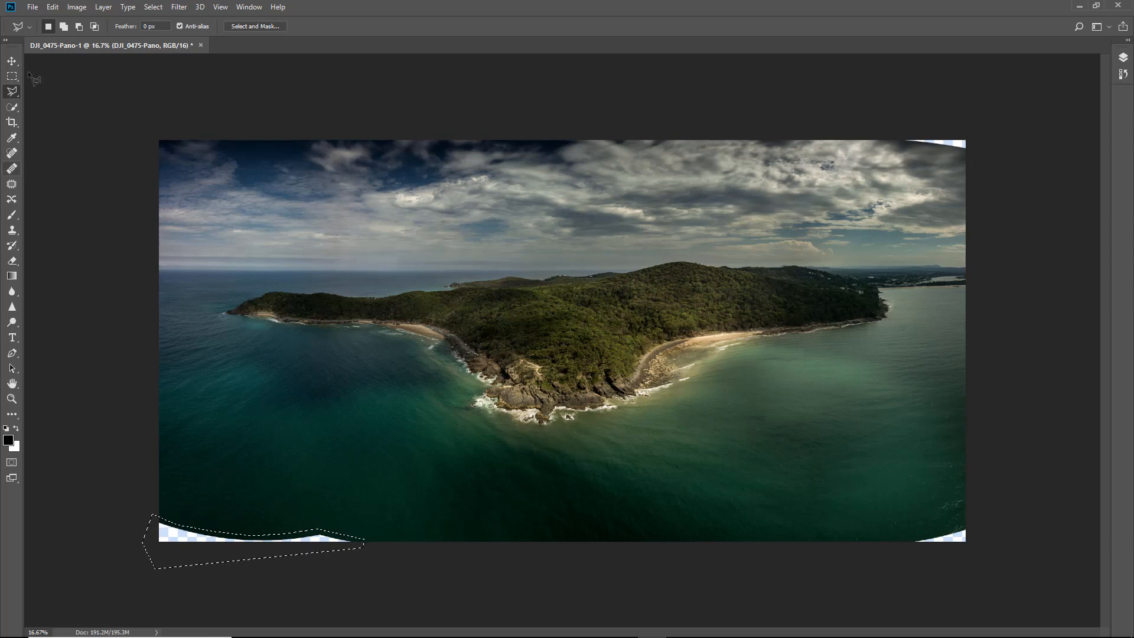
- Fill the selected lower-left gap using Content-Aware contents with Color Adaptation at 100% opacity, and deselect it
left_click(50, 11)
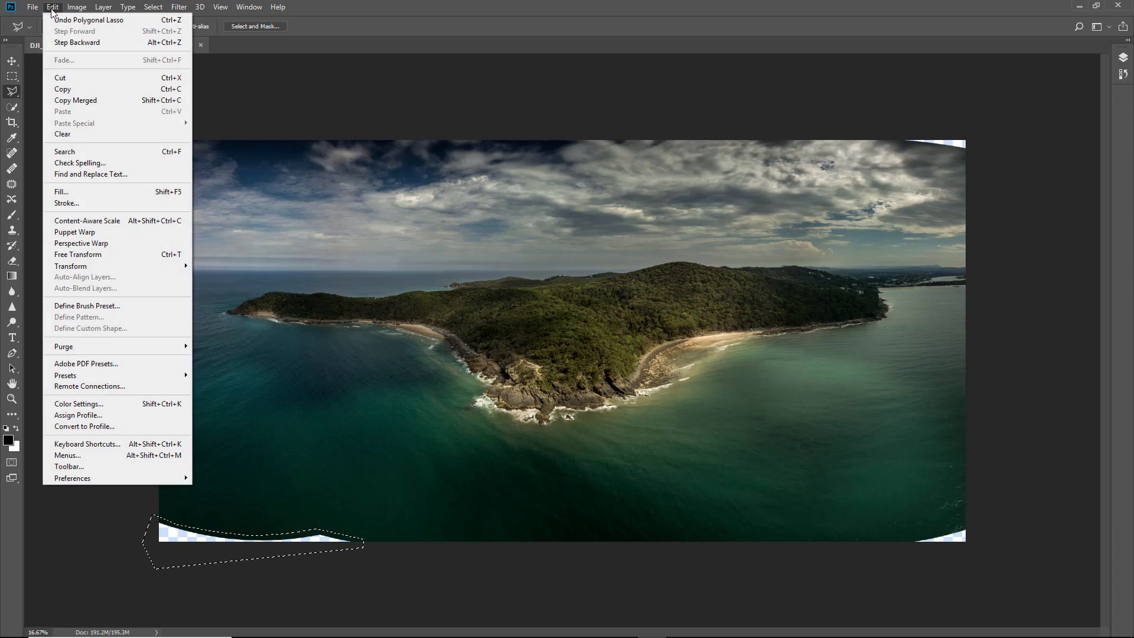
left_click(68, 192)
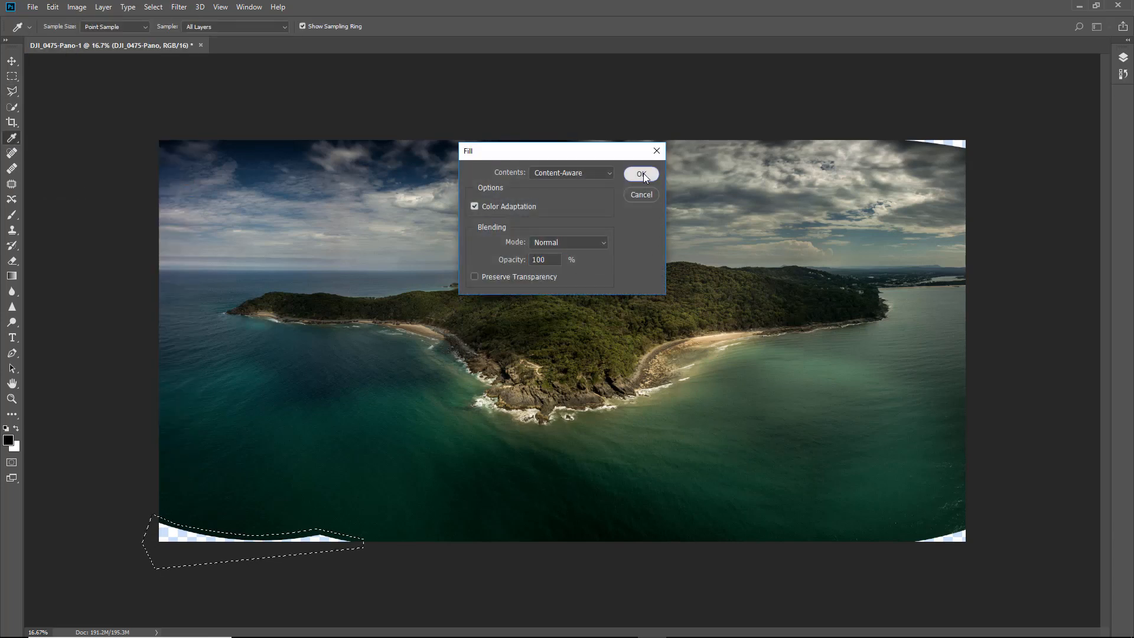
left_click(641, 173)
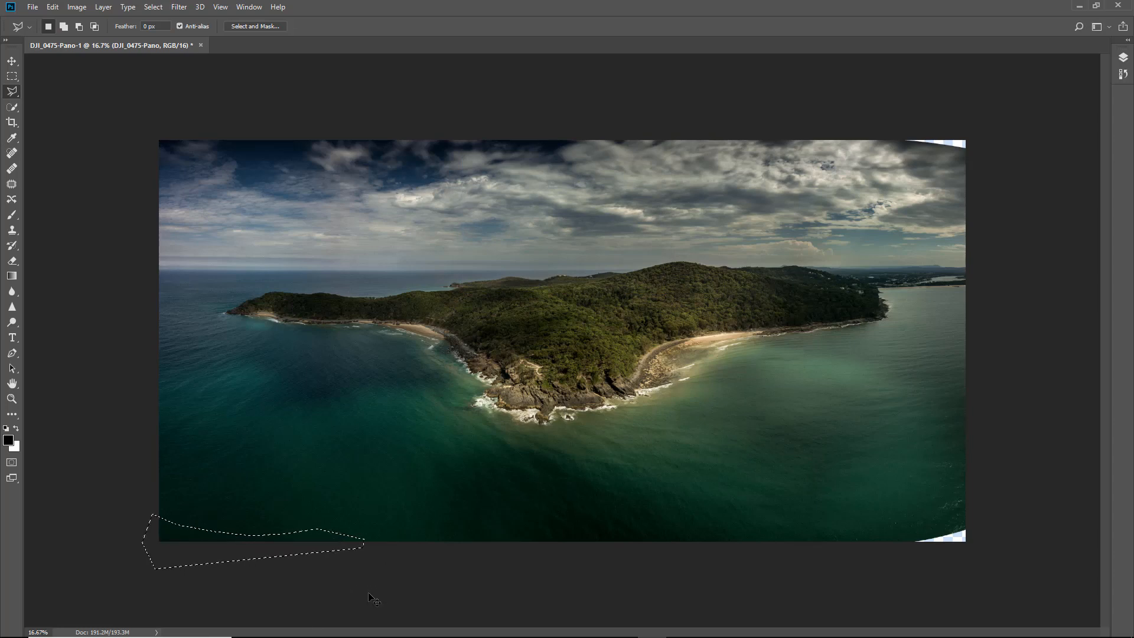
key("ctrl+d")
- Select the transparent lower-right corner with the Polygonal Lasso, fill it with Content-Aware at 100% opacity, and deselect it
left_click(896, 541)
left_click(920, 533)
left_click(980, 520)
left_click(973, 562)
left_click(898, 562)
left_click(896, 542)
left_click(53, 6)
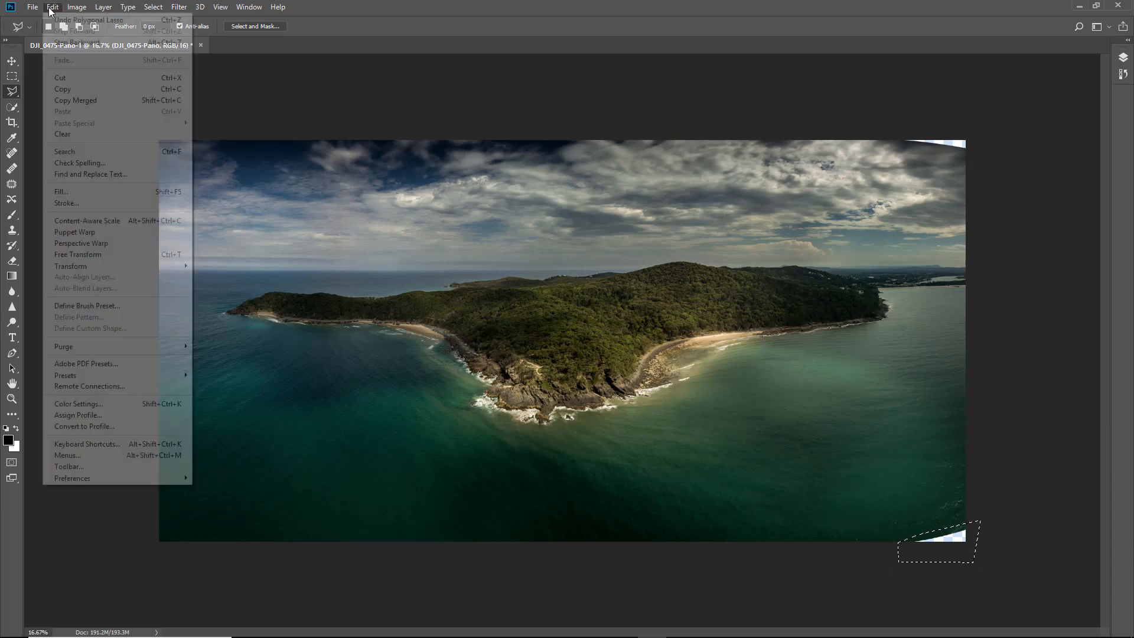
left_click(62, 191)
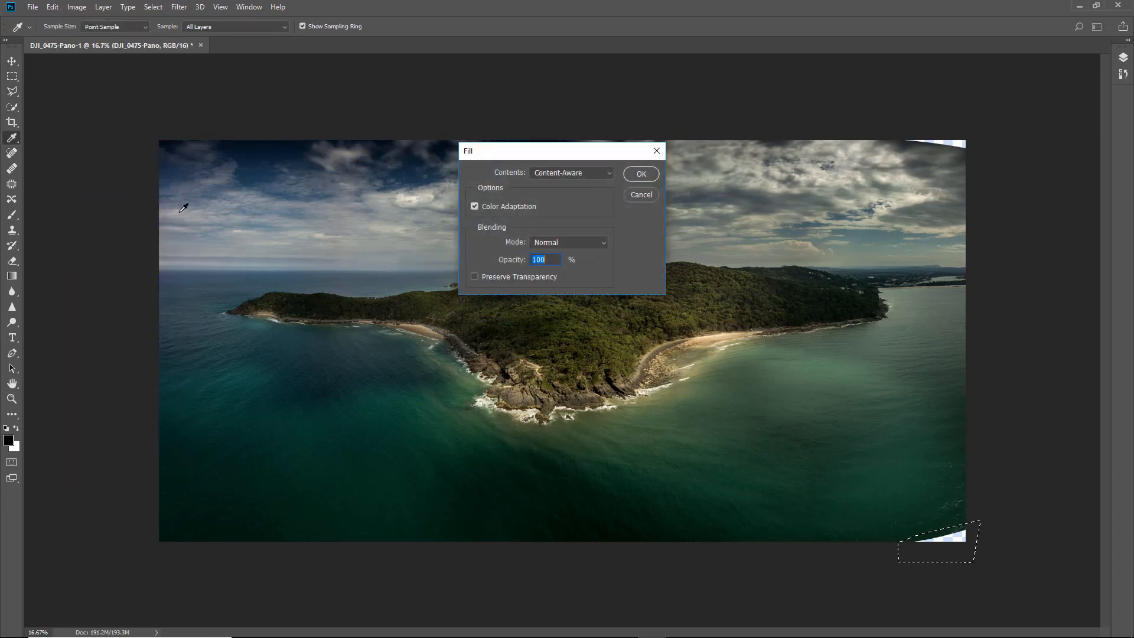
left_click(640, 174)
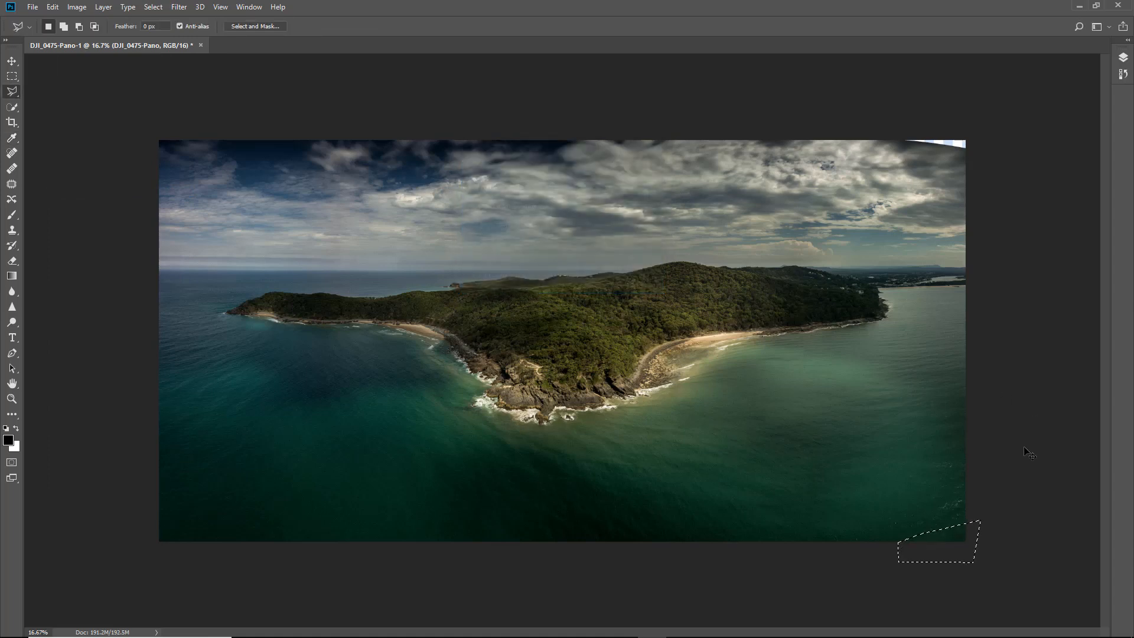
key("ctrl+d")
- Select the transparent upper-right corner of the sky with the Polygonal Lasso, fill it with Content-Aware contents, and deselect it
left_click(883, 128)
left_click(974, 153)
left_click(974, 124)
left_click(884, 128)
left_click(53, 8)
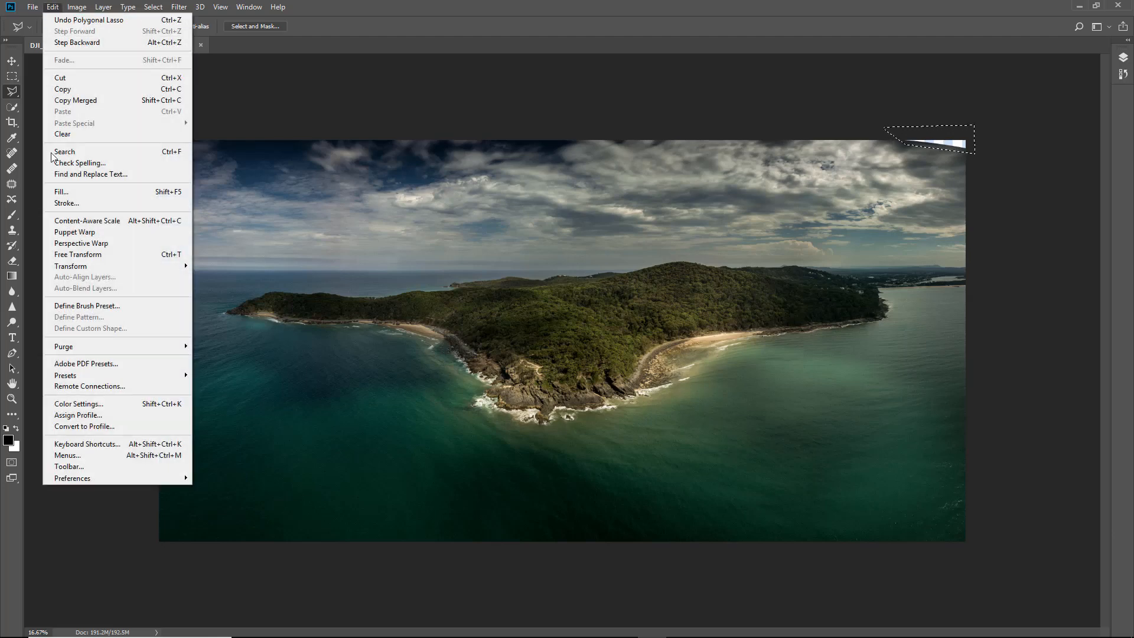
left_click(60, 192)
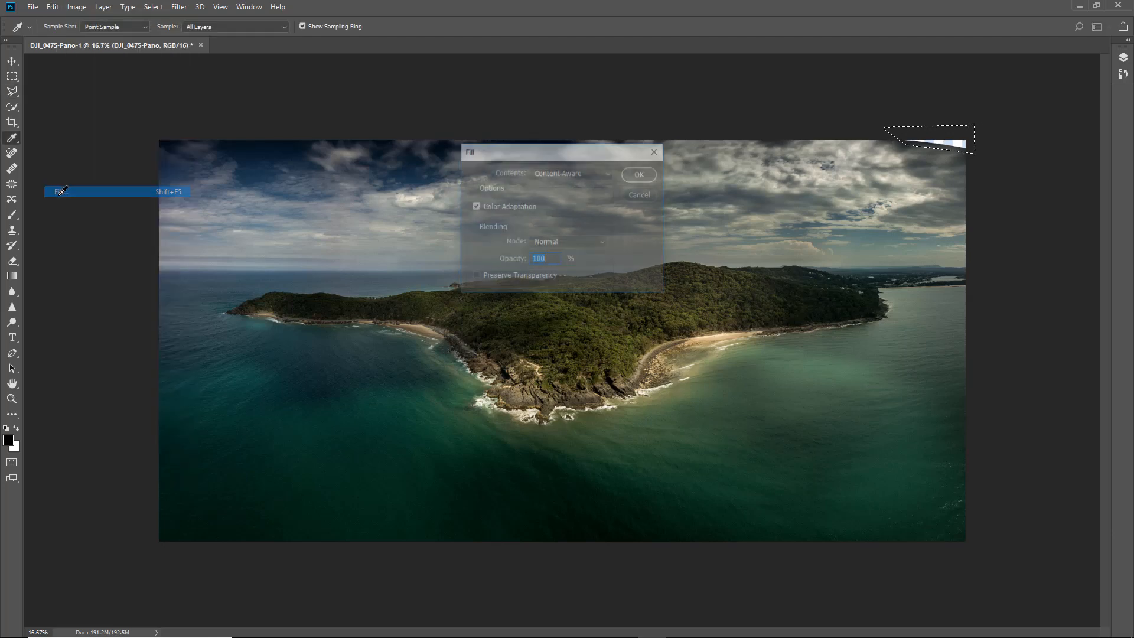
left_click(630, 183)
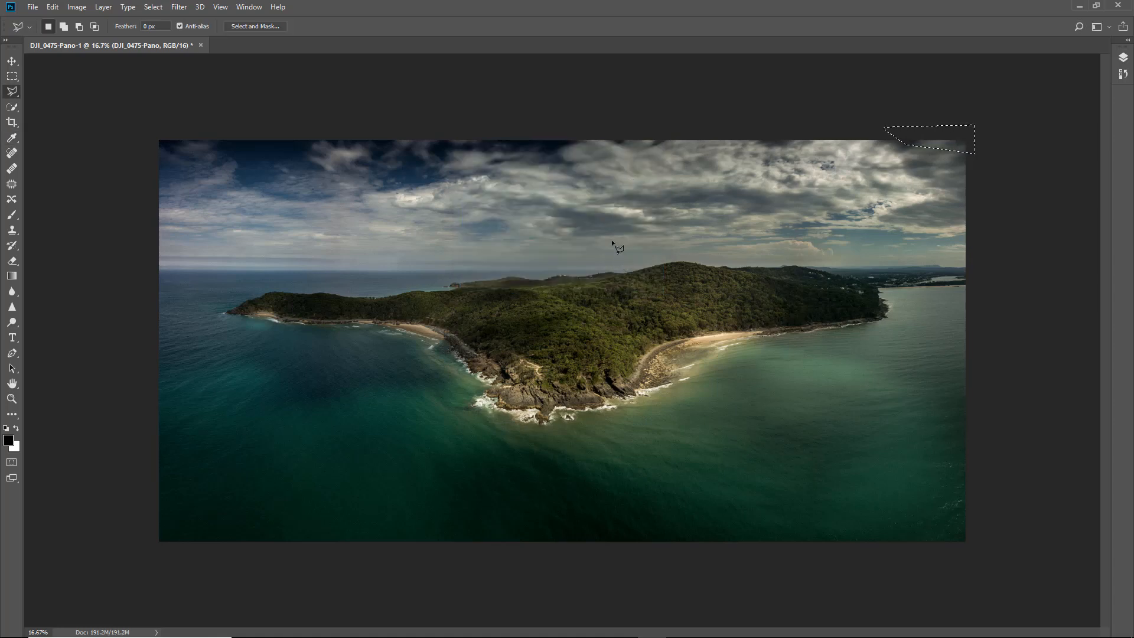
key("ctrl+d")
key("ctrl+plus")
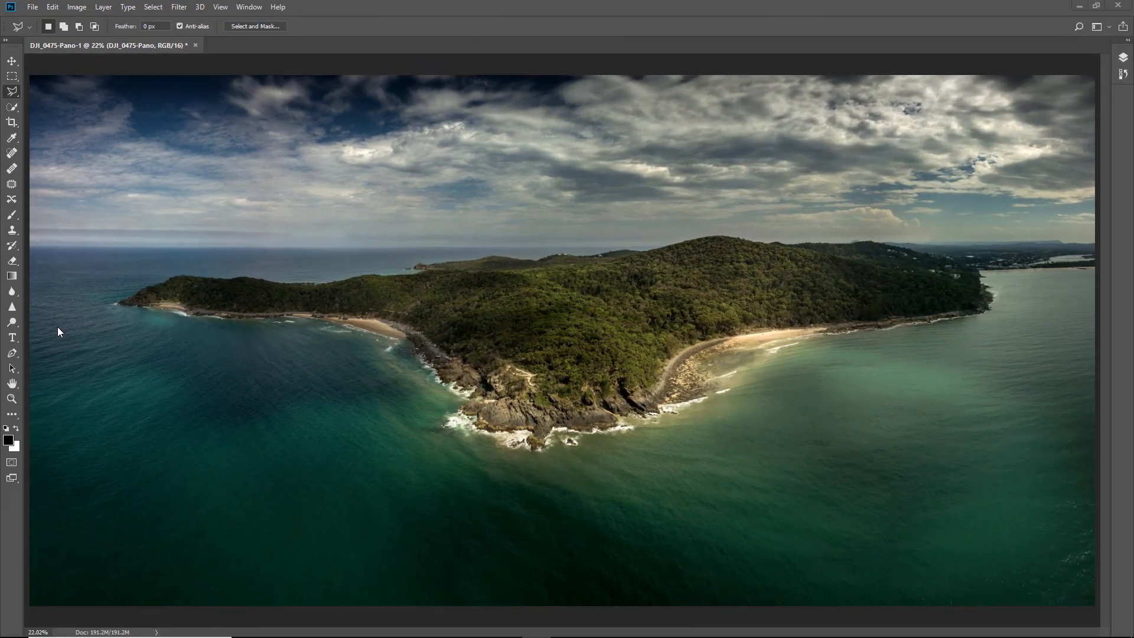
- Saturate the sand and stony shore of the beach right of the headland using the Sponge tool in Saturate mode at 5% flow
left_click(18, 326)
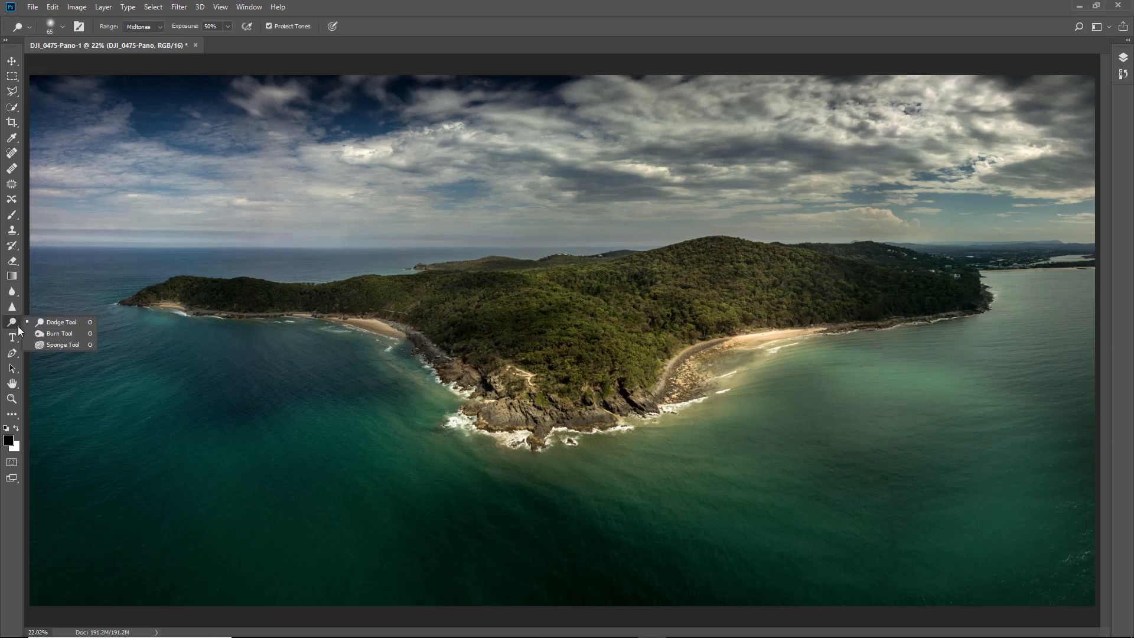
left_click(52, 345)
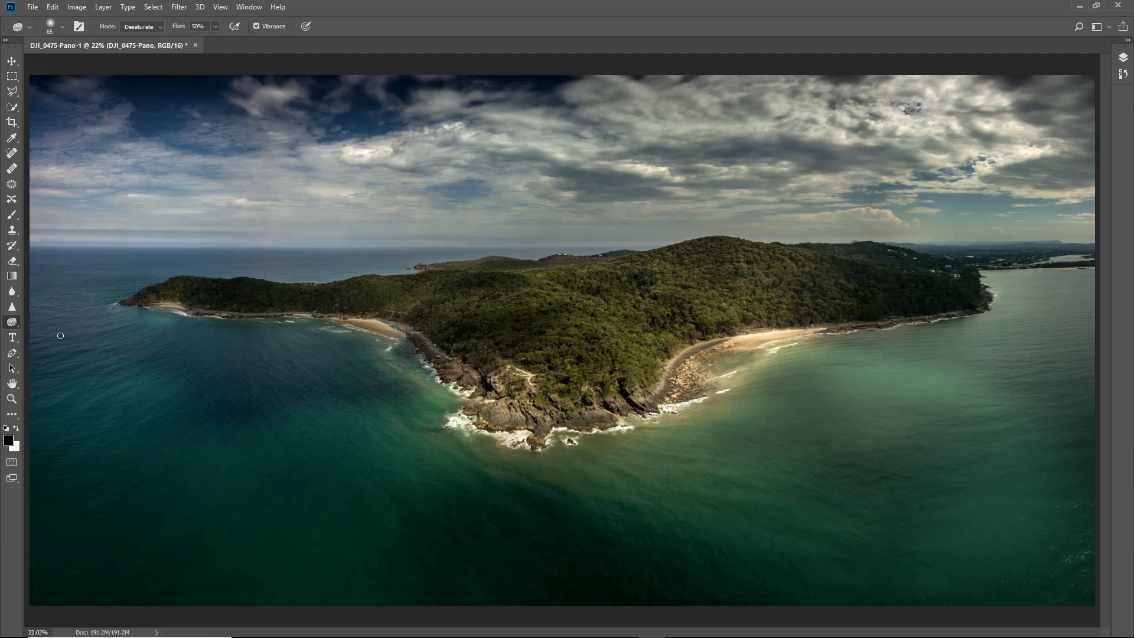
key("bracketright")
key("bracketright")
left_click(159, 29)
left_click(146, 52)
key("1")
left_click_drag(596, 284, 882, 468)
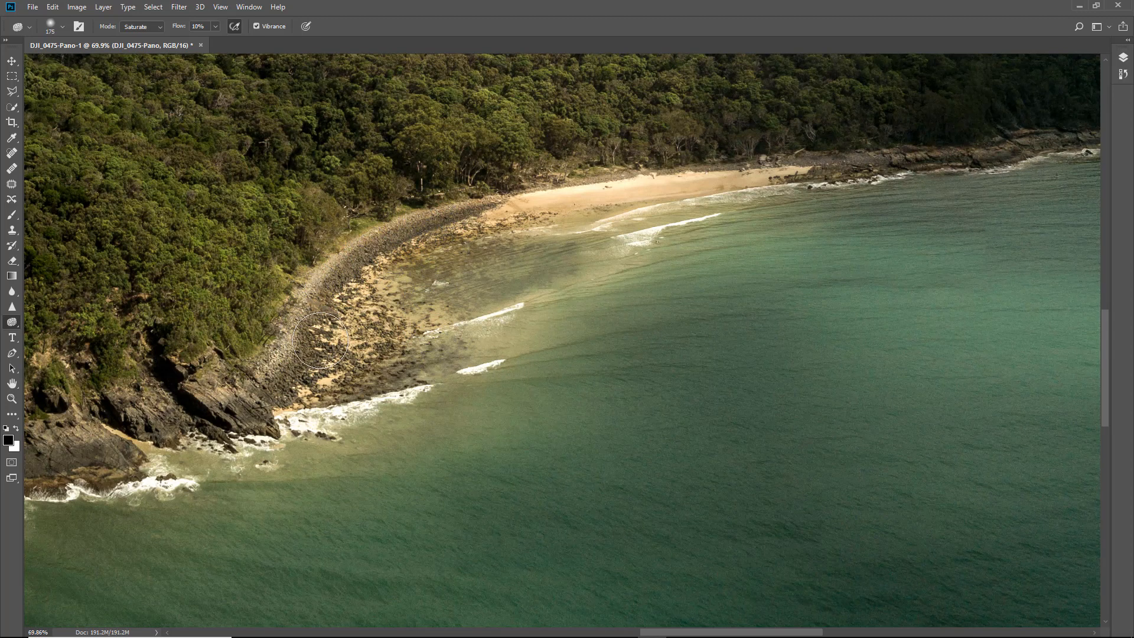
key("bracketleft")
key("bracketleft")
key("bracketleft")
key("bracketleft")
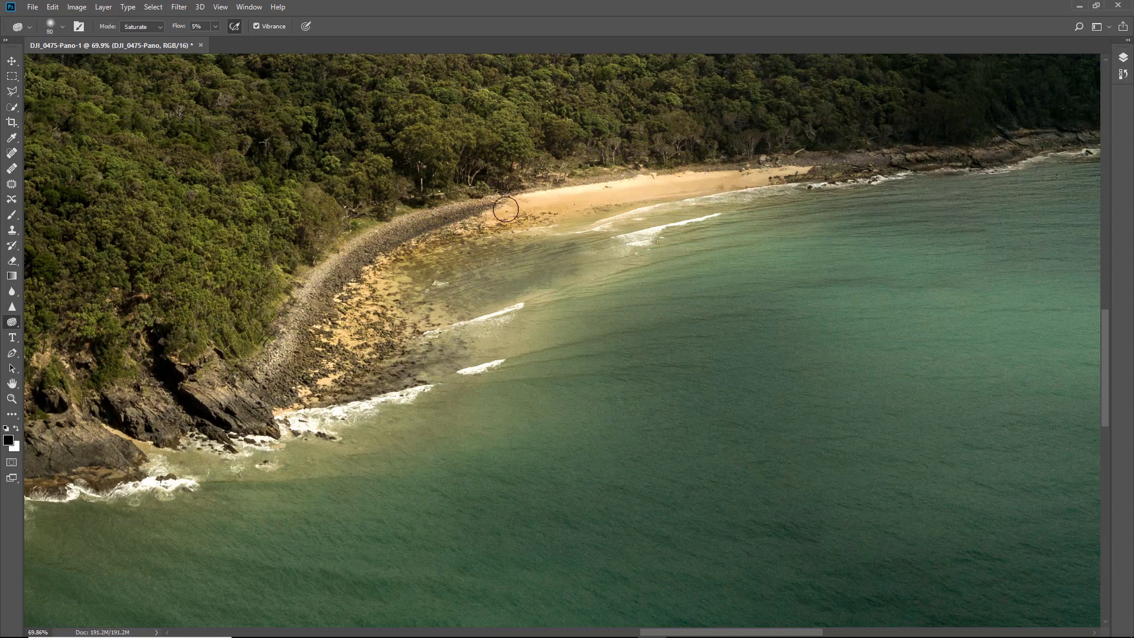
- Saturate the headland's waterline rocks and the sand of the beach to its left with an 80 px Sponge brush at 5% flow
key("bracketleft")
mouse_move(272, 339)
left_mouse_down()
mouse_move(298, 392)
mouse_move(275, 423)
mouse_move(146, 469)
mouse_move(72, 439)
mouse_move(59, 404)
left_mouse_up()
mouse_move(263, 370)
left_mouse_down()
mouse_move(851, 227)
mouse_move(1025, 204)
left_mouse_up()
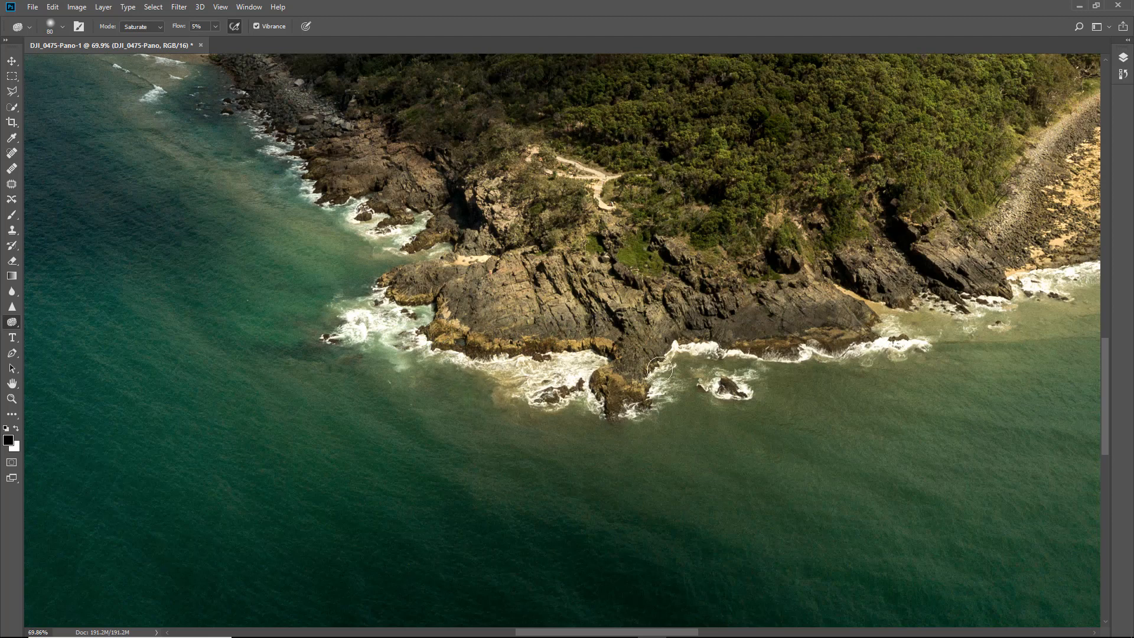
left_click_drag(301, 203, 461, 298)
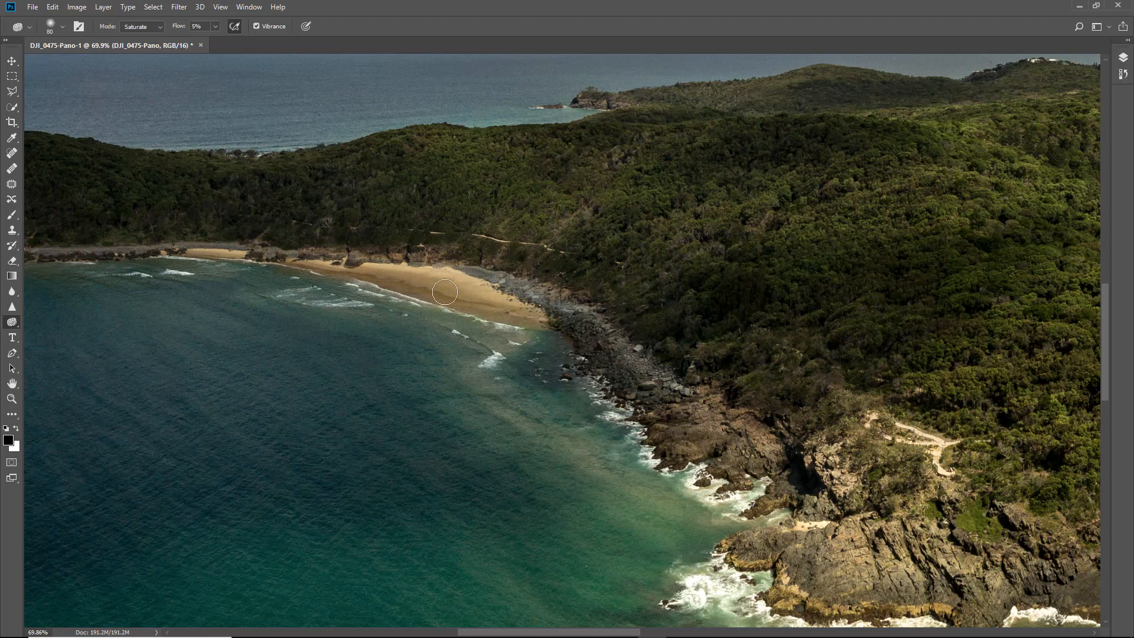
- Saturate the sea in front of and left of the headland with an enlarged Sponge brush at 5% flow
key("ctrl+0")
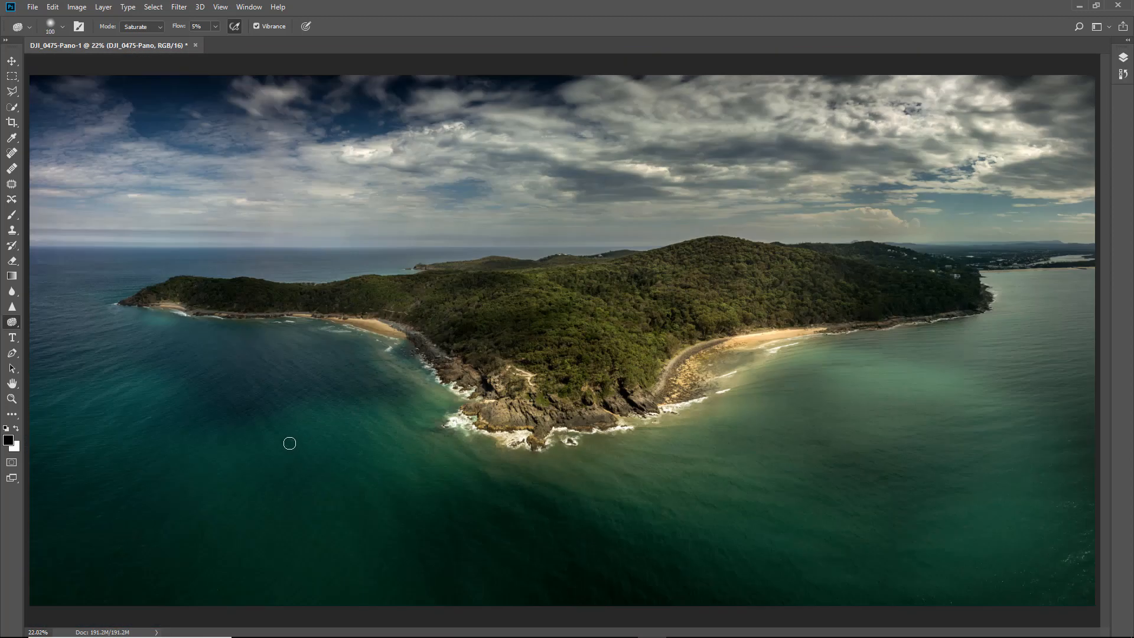
key("bracketright")
key("bracketright")
key("bracketright")
mouse_move(610, 463)
left_mouse_down()
mouse_move(780, 481)
mouse_move(599, 498)
mouse_move(828, 514)
mouse_move(818, 550)
mouse_move(410, 436)
mouse_move(352, 440)
mouse_move(278, 496)
mouse_move(206, 436)
mouse_move(192, 441)
mouse_move(213, 356)
mouse_move(223, 356)
left_mouse_up()
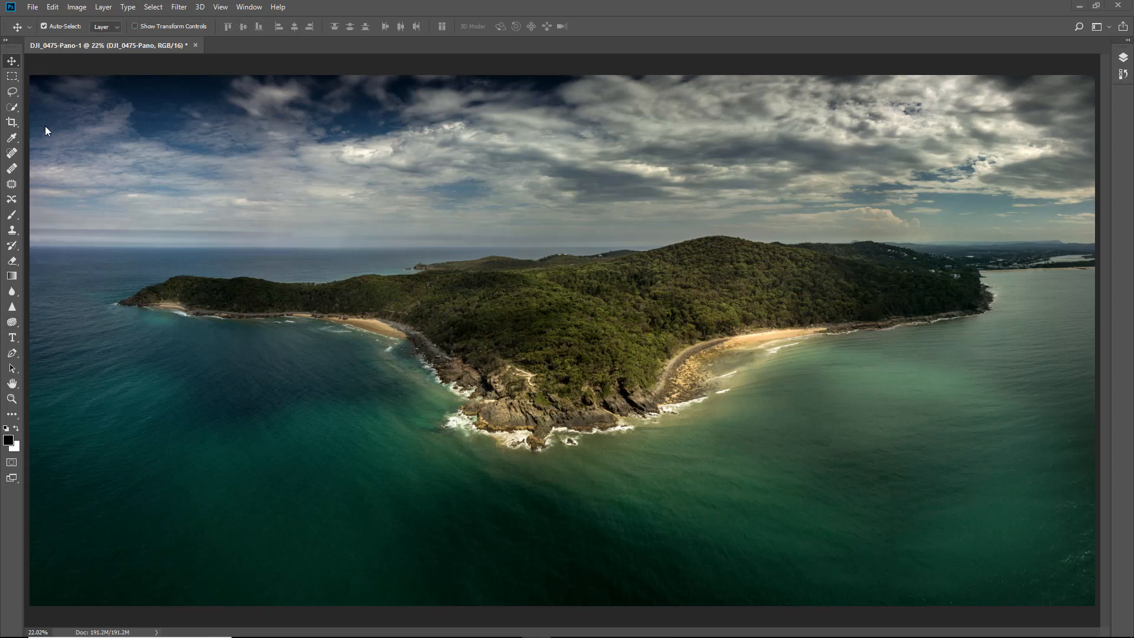
- Draw a loose freehand Lasso selection just inside the panorama's edges and invert it so the outer border is selected
left_click(17, 97)
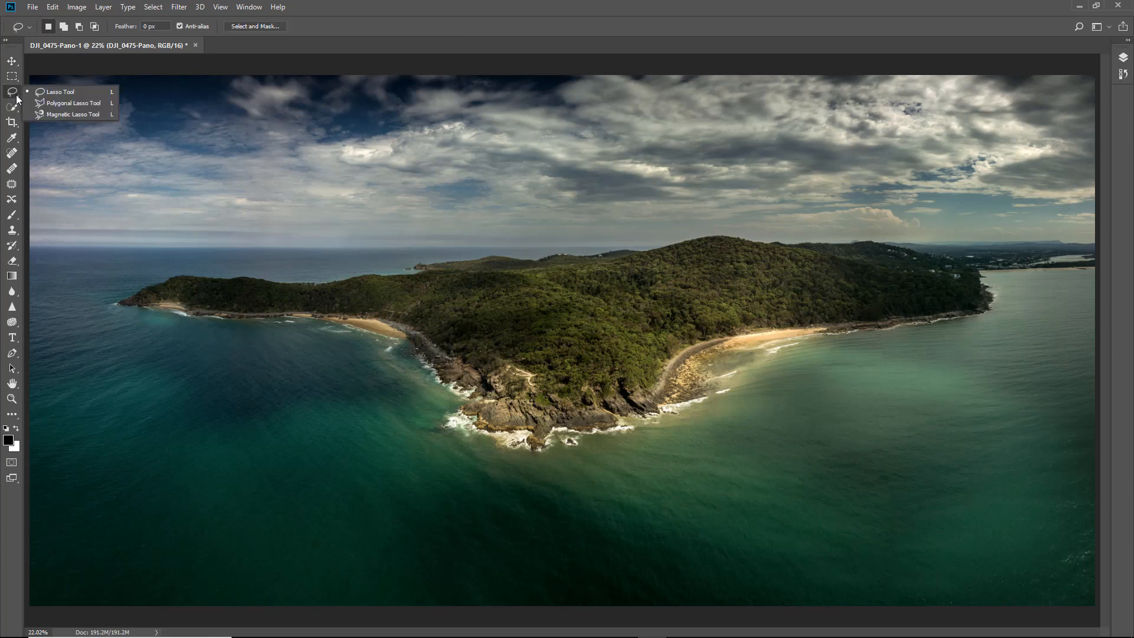
left_click(47, 93)
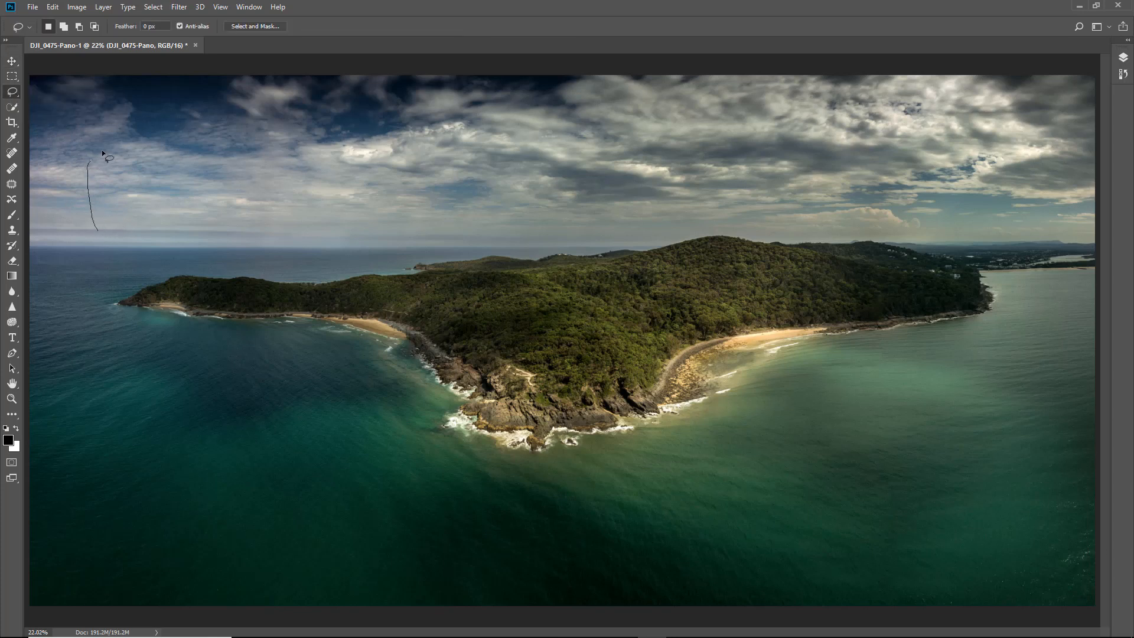
mouse_move(211, 122)
left_mouse_down()
mouse_move(1005, 137)
mouse_move(1024, 199)
mouse_move(1028, 509)
mouse_move(1009, 540)
mouse_move(910, 562)
mouse_move(786, 545)
mouse_move(629, 562)
mouse_move(251, 536)
mouse_move(108, 545)
mouse_move(84, 489)
mouse_move(93, 276)
left_mouse_up()
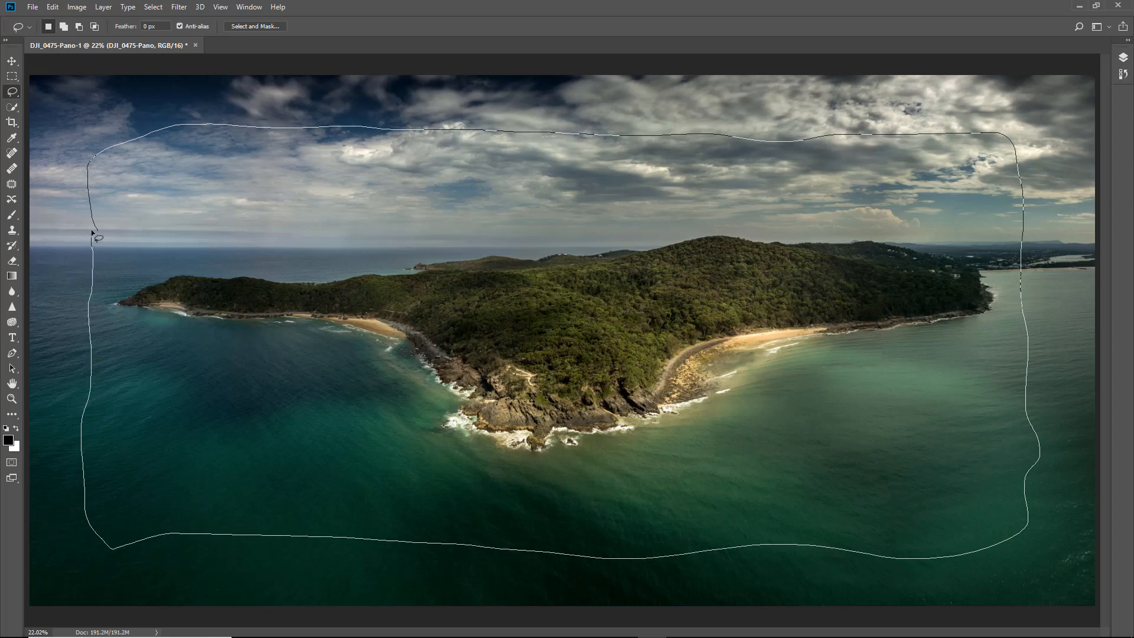
left_click_drag(92, 232, 93, 235)
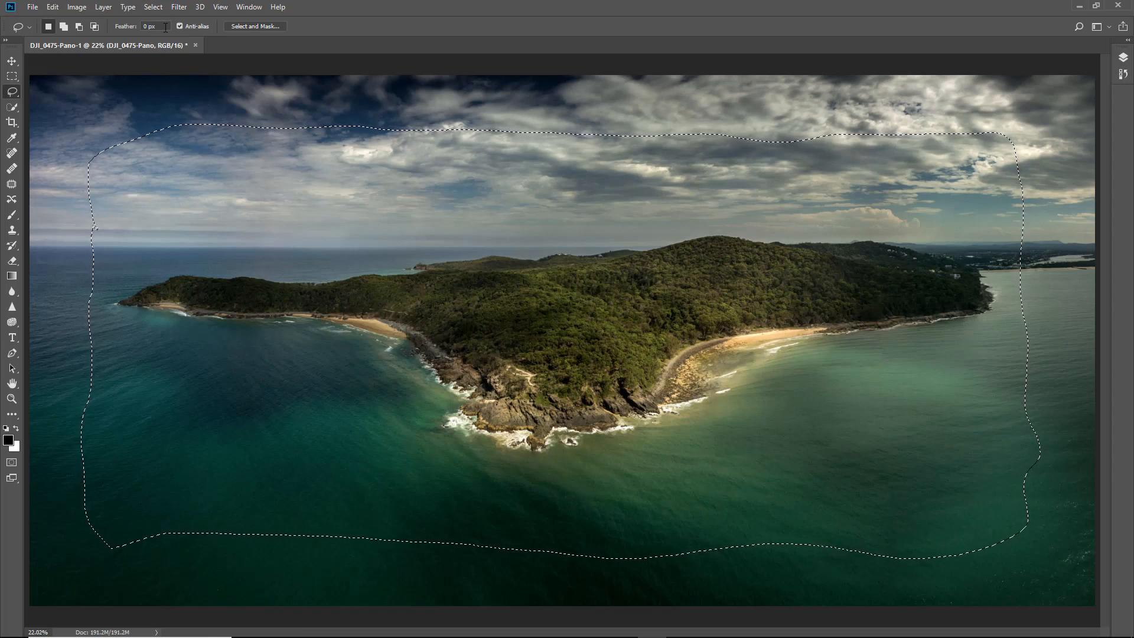
left_click(155, 8)
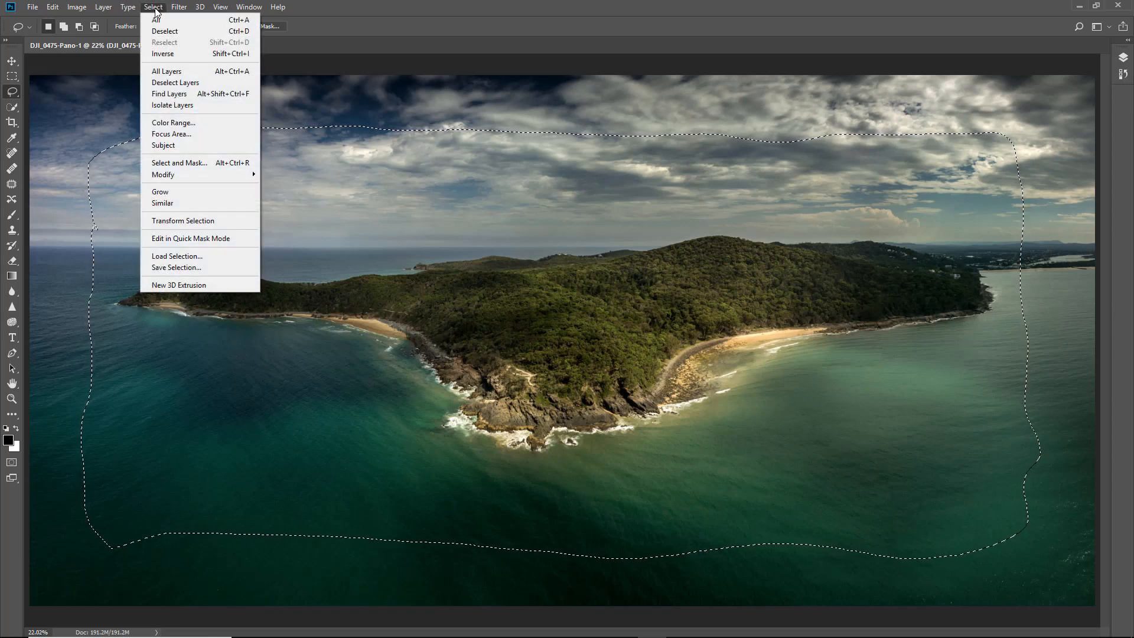
left_click(161, 55)
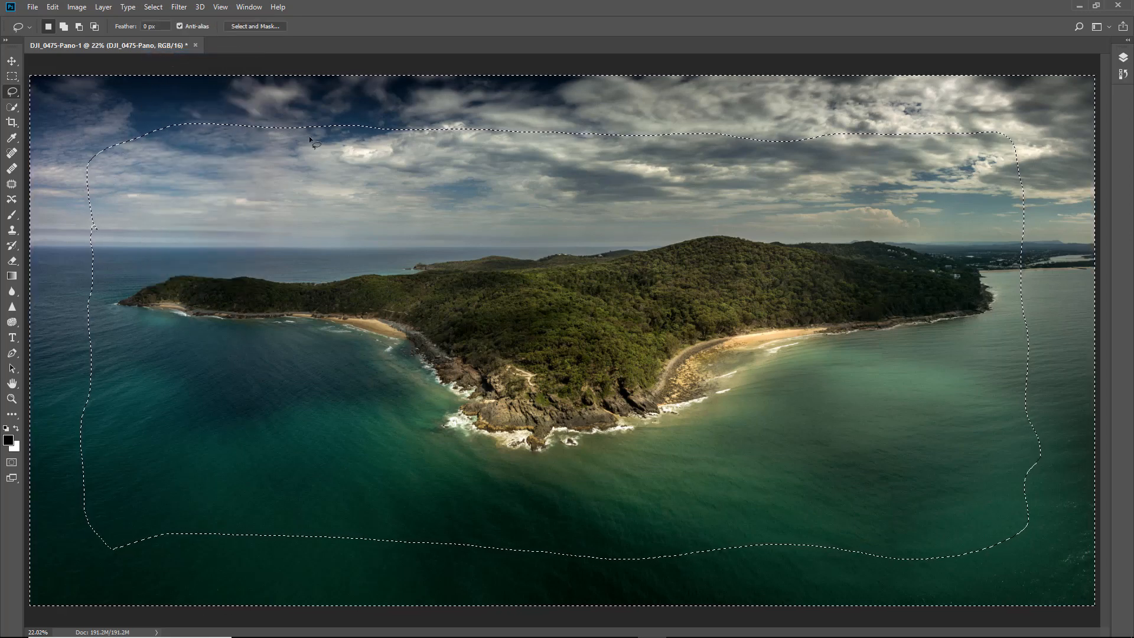
- Feather the border selection by 450 px in Select and Mask, apply it, and clear the selection outline from the image
left_click(260, 26)
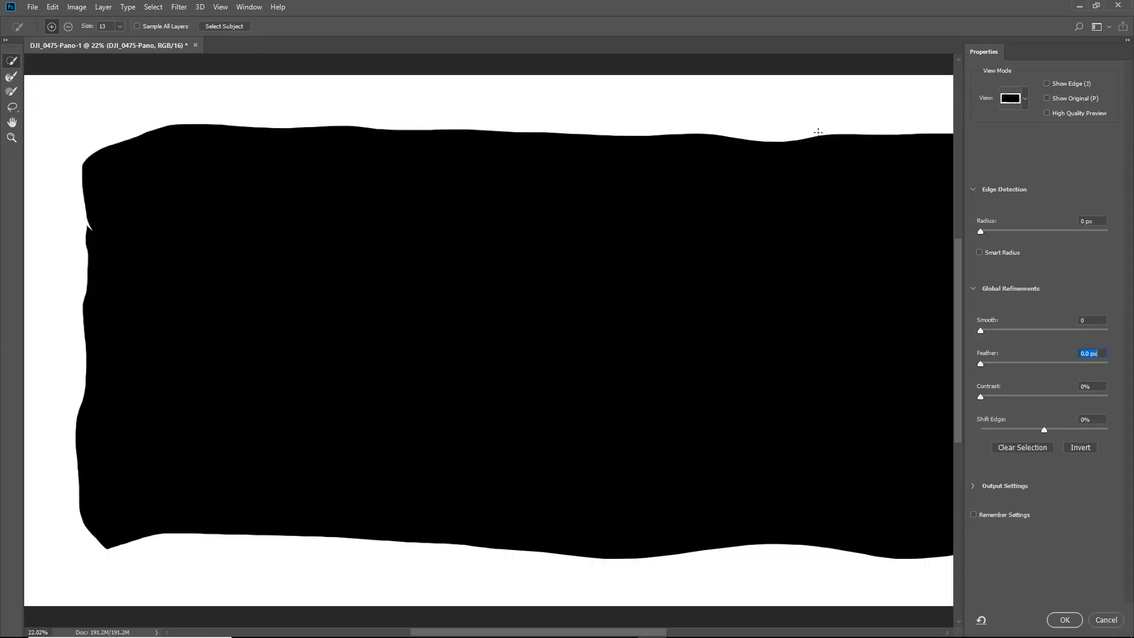
left_click(1025, 98)
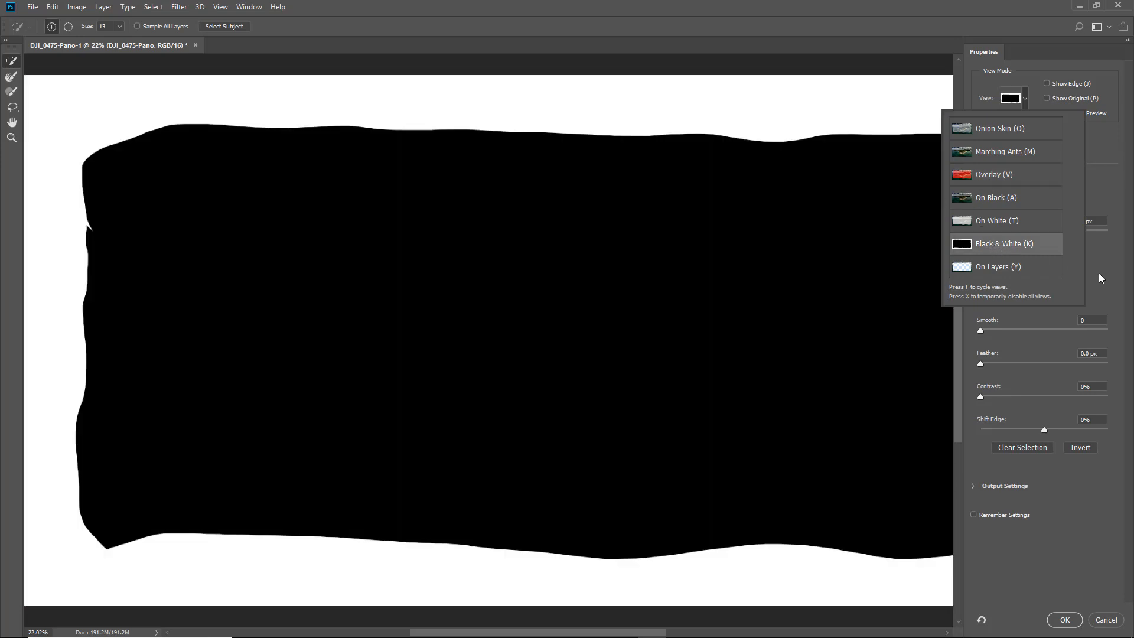
left_click(1098, 276)
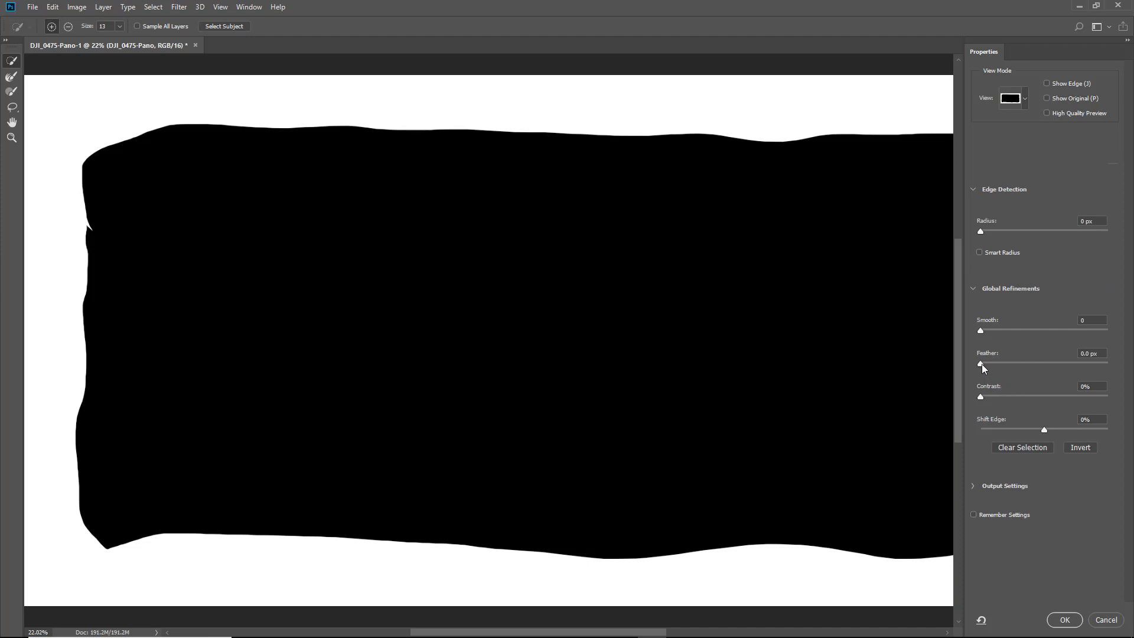
left_click_drag(981, 364, 1030, 367)
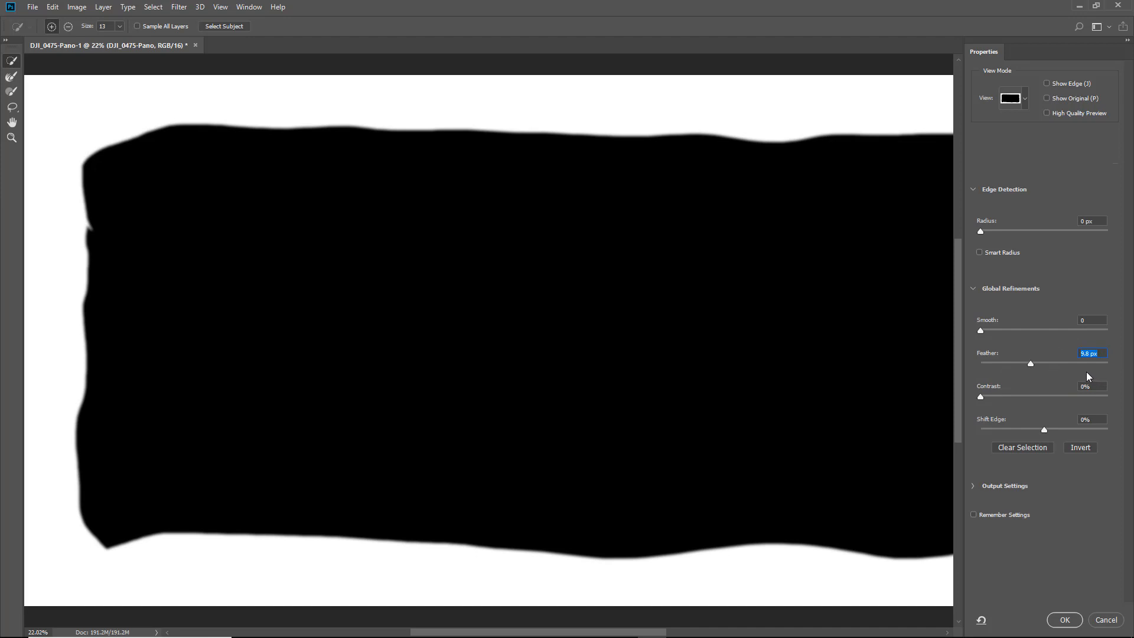
type("450")
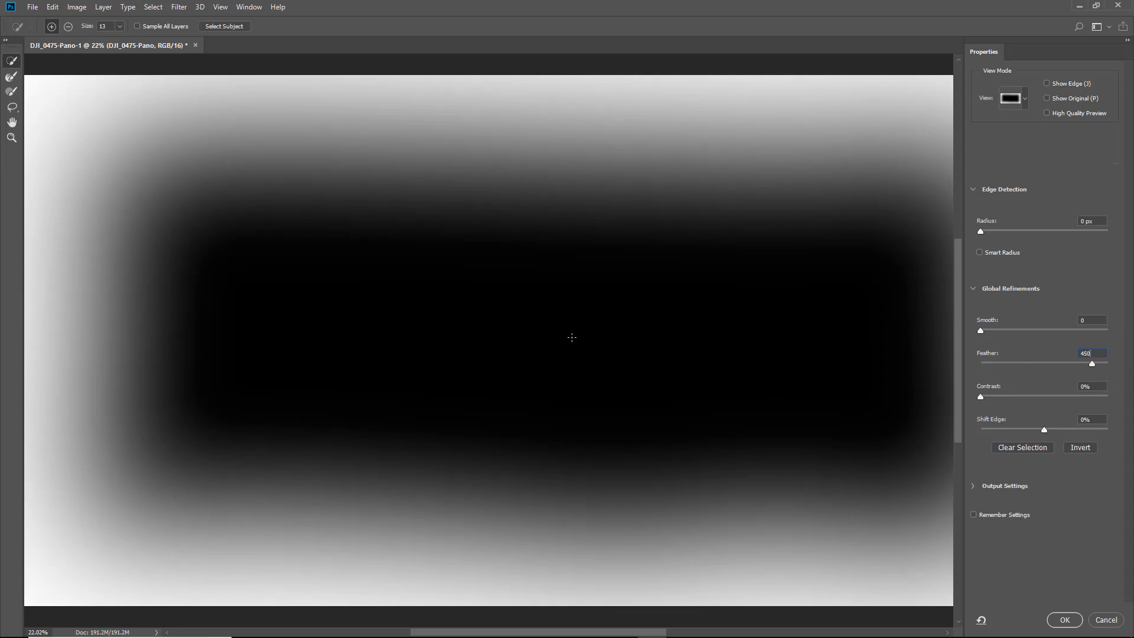
left_click(1063, 620)
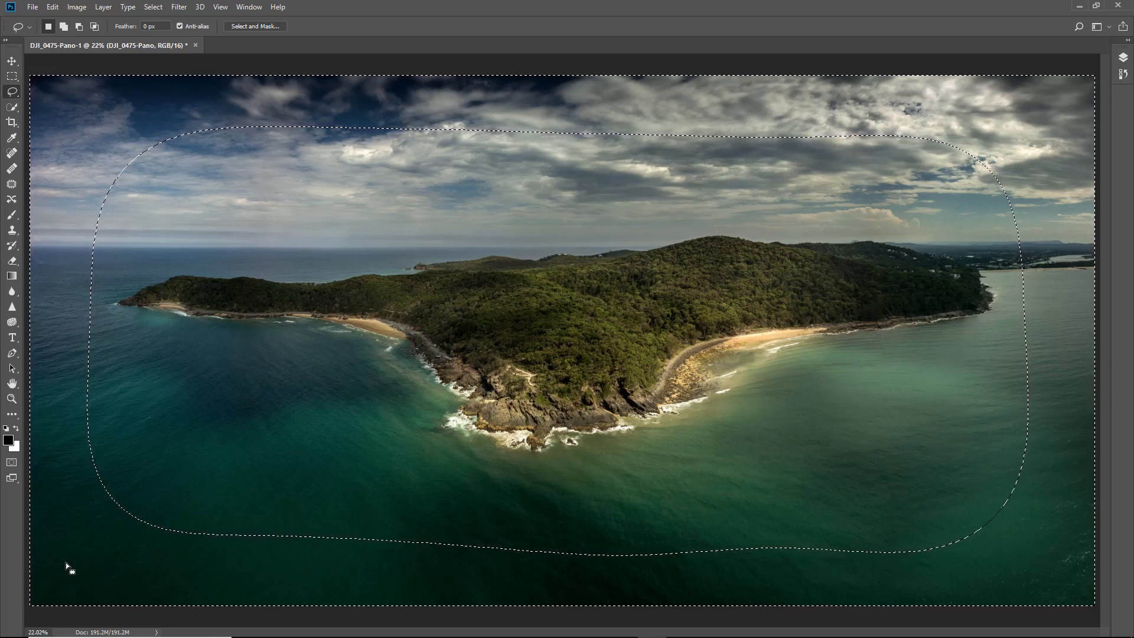
key("ctrl+d")
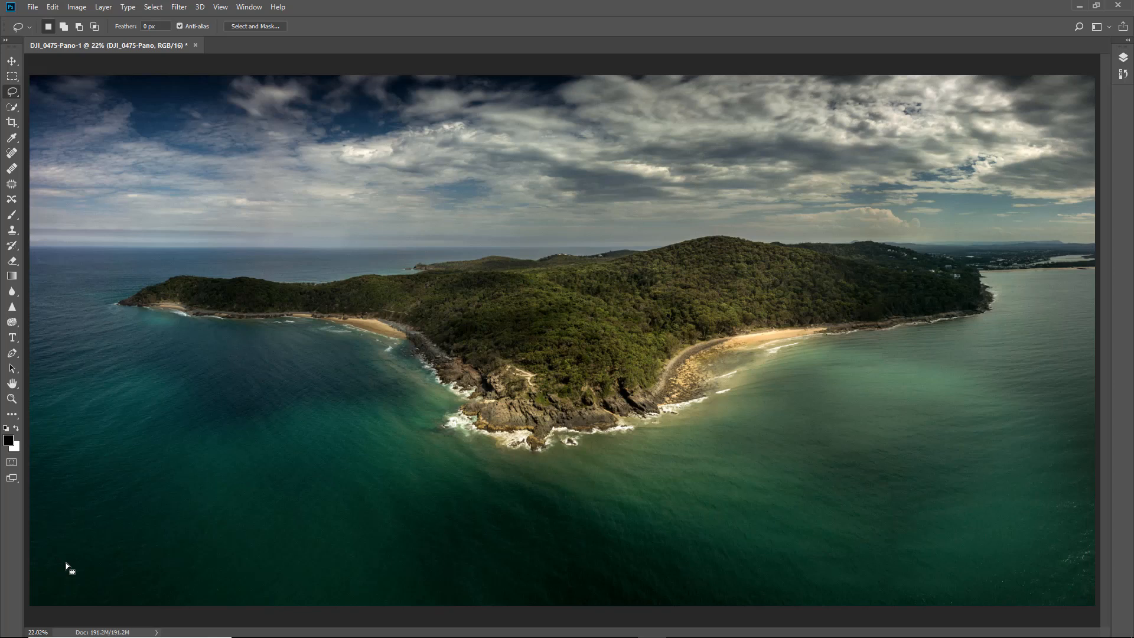
- Recheck and hide the feathered border selection's outline, and darken the selected border in Levels with a midtone input of 0.79
key("ctrl+shift+d")
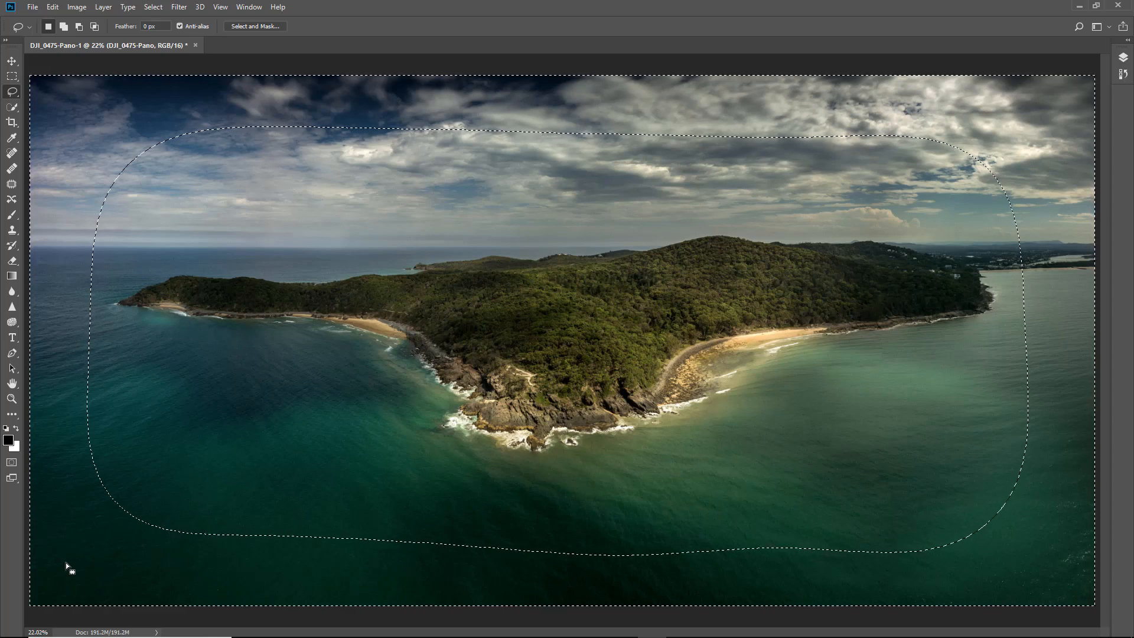
key("ctrl+d")
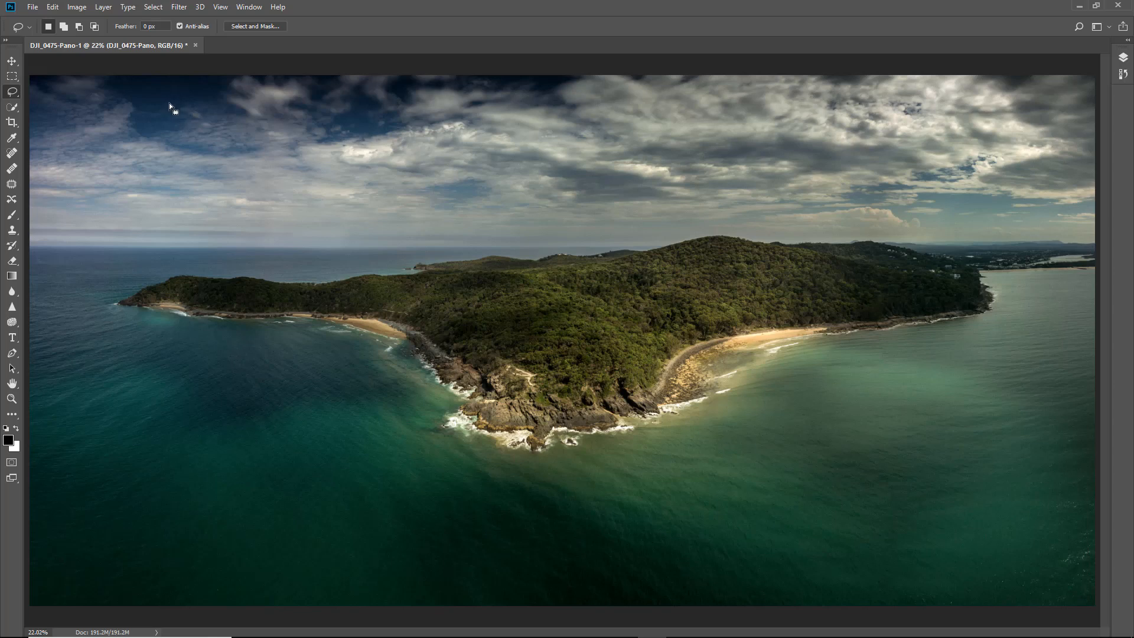
left_click(77, 7)
mouse_move(88, 41)
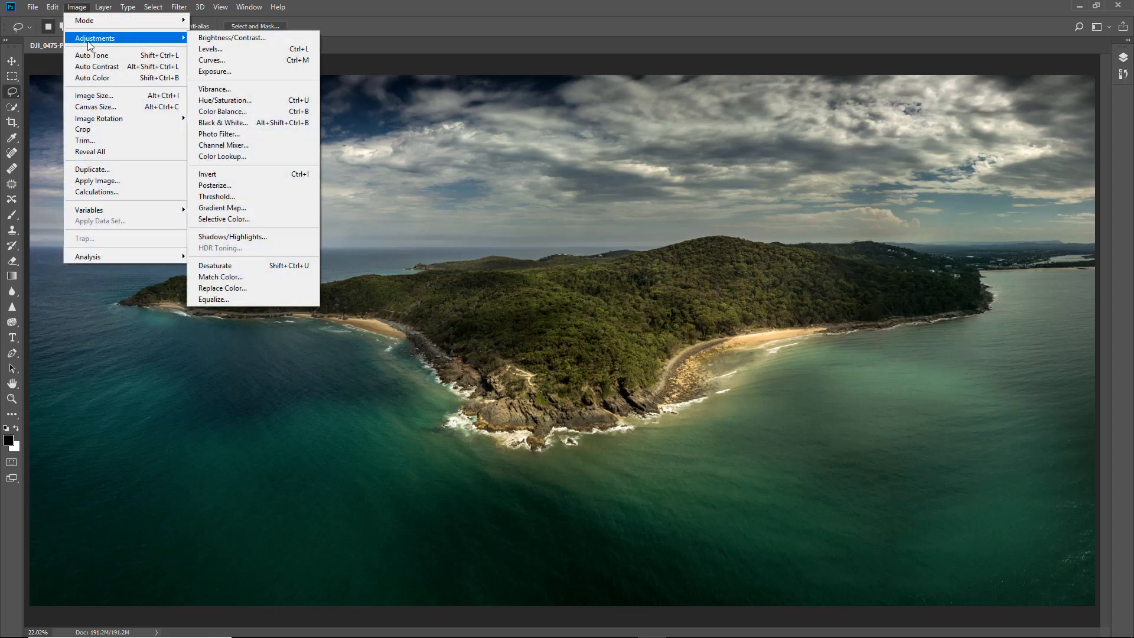
left_click(203, 50)
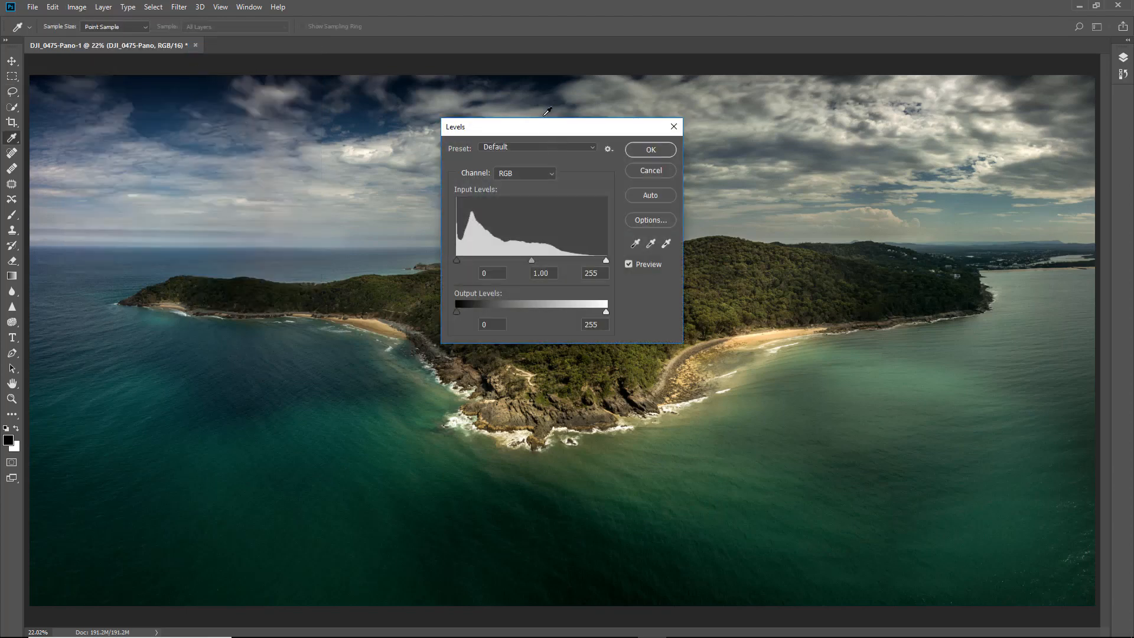
left_click_drag(548, 133, 533, 244)
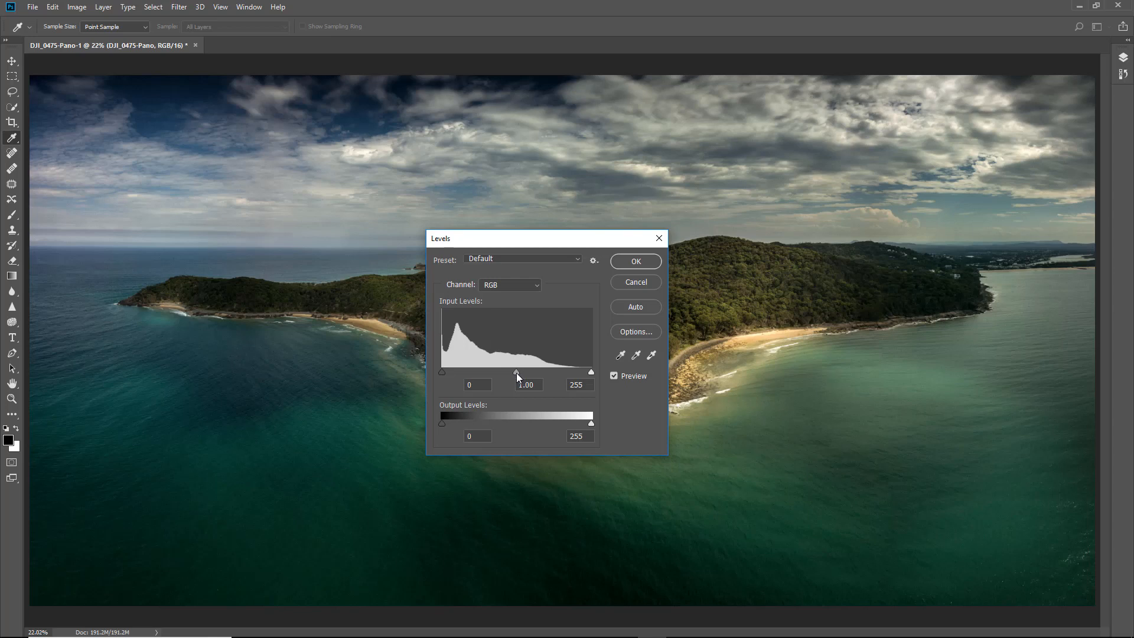
left_click_drag(516, 374, 528, 375)
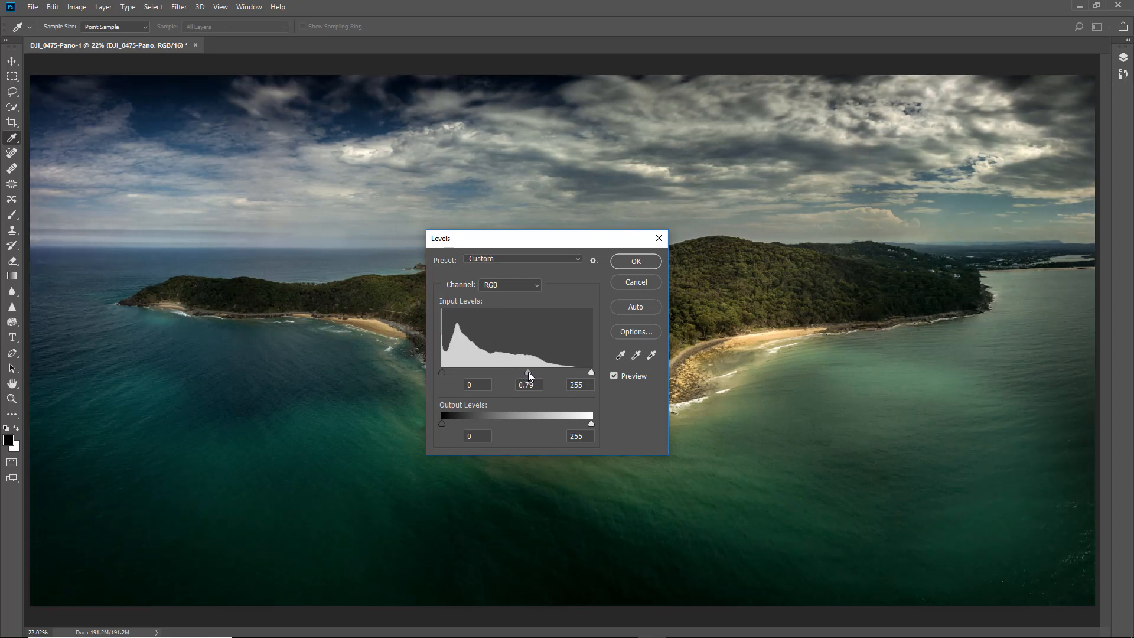
- Compare the darkened border with and without the Levels preview, and apply the adjustment
left_click(613, 376)
left_click(613, 378)
left_click(614, 376)
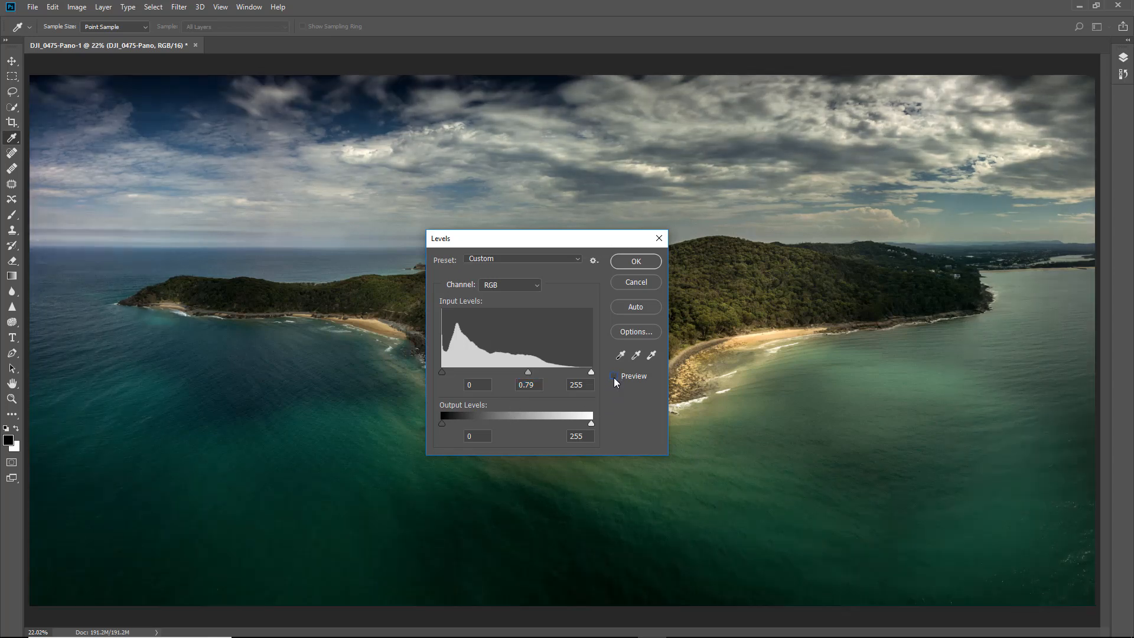
left_click(615, 376)
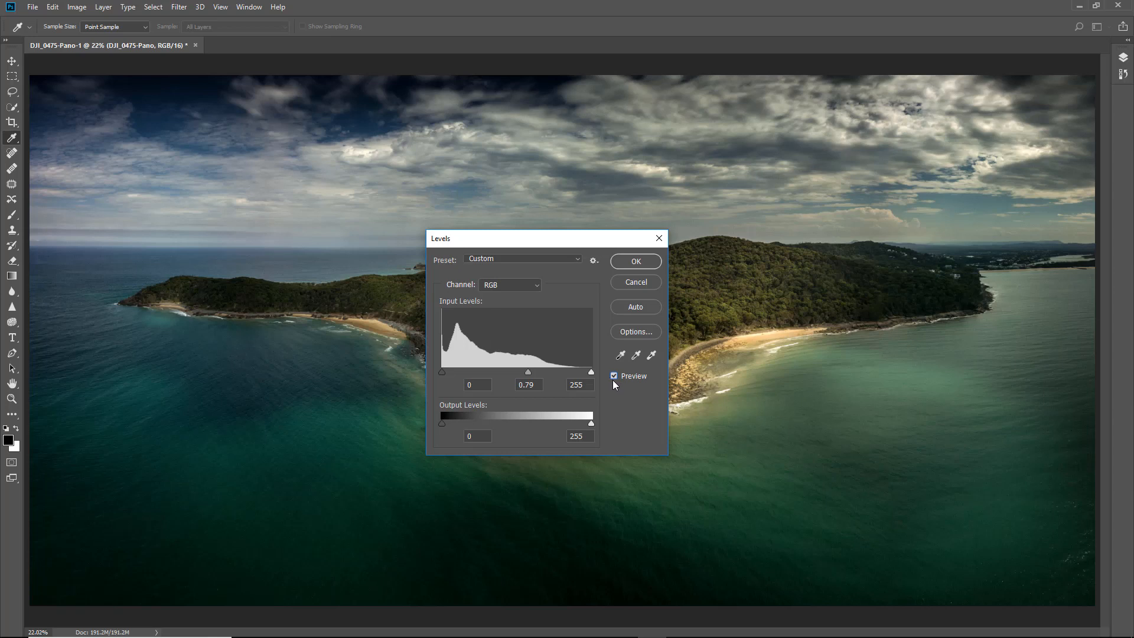
left_click(636, 262)
- Bring back the border selection's outline with the Lasso tool active, and deselect it
key("l")
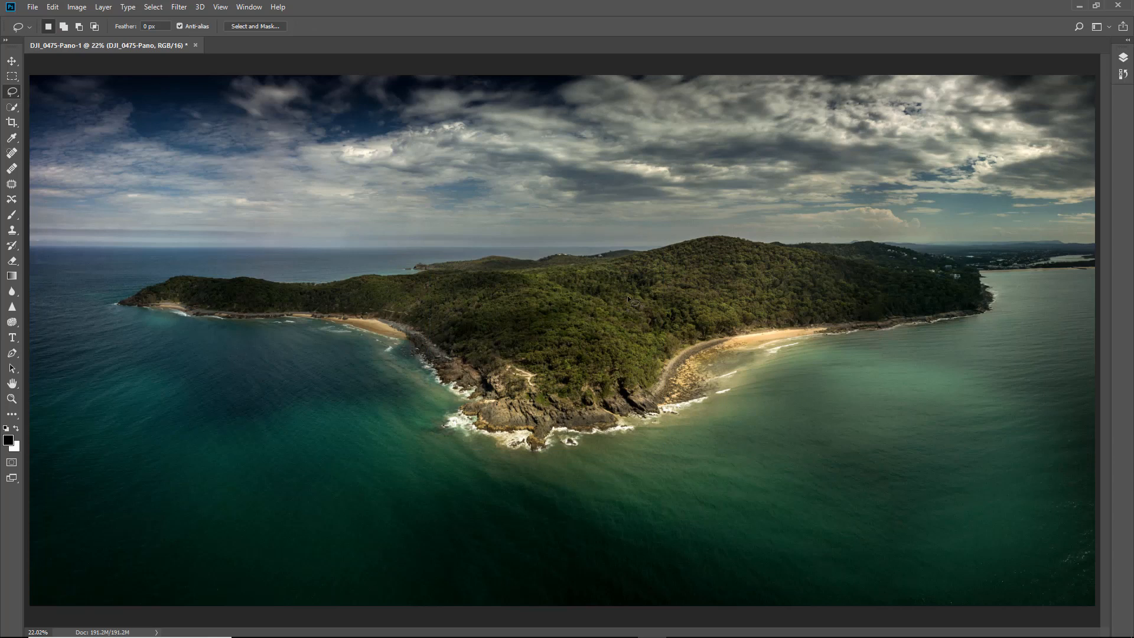
key("ctrl+h")
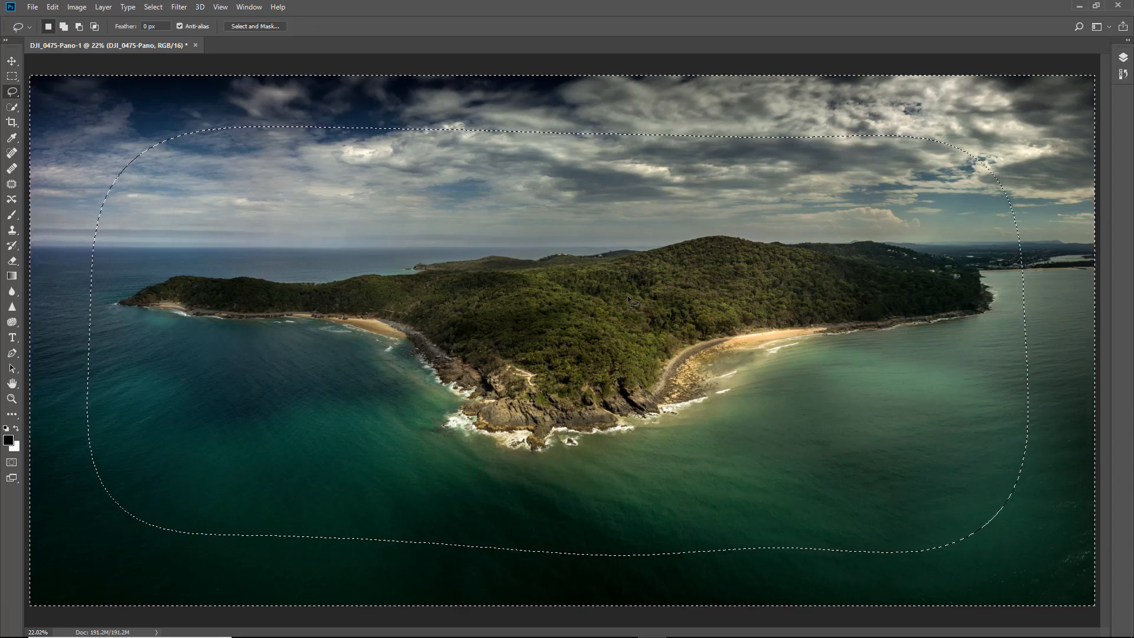
key("ctrl+d")
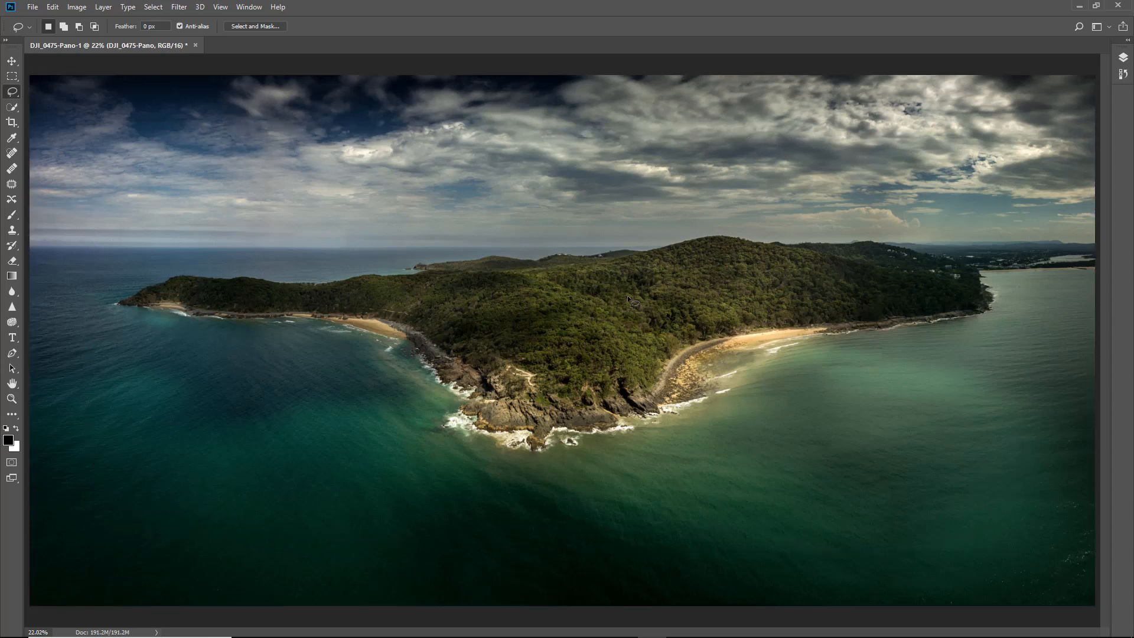